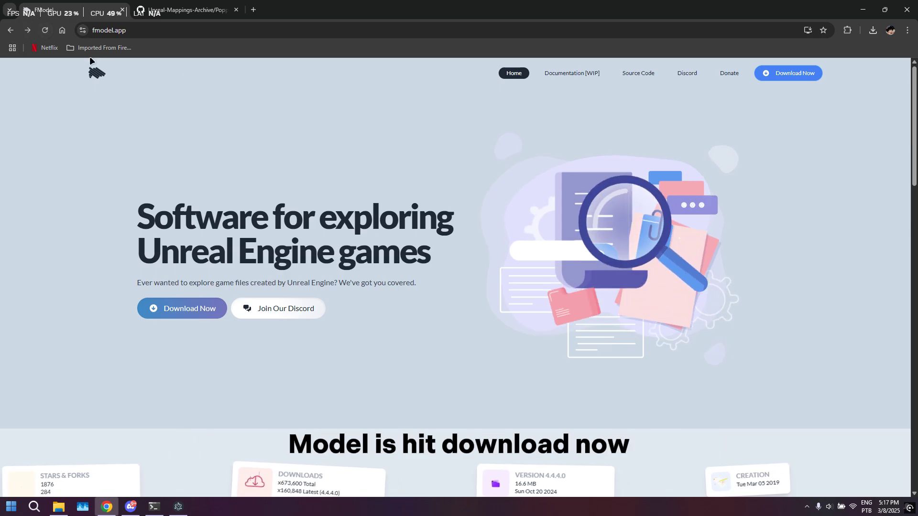
- Download the FModel zip archive from the FModel homepage
drag(137, 205, 427, 258)
click(306, 295)
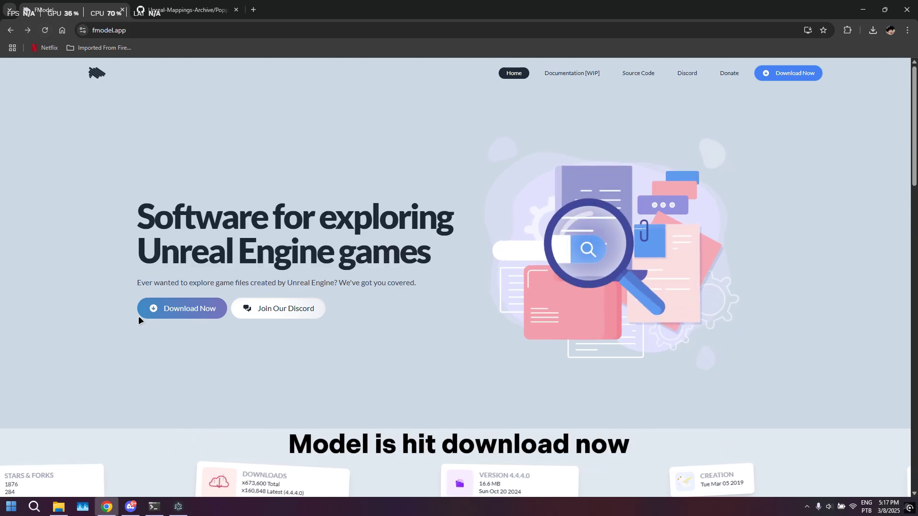
click(175, 310)
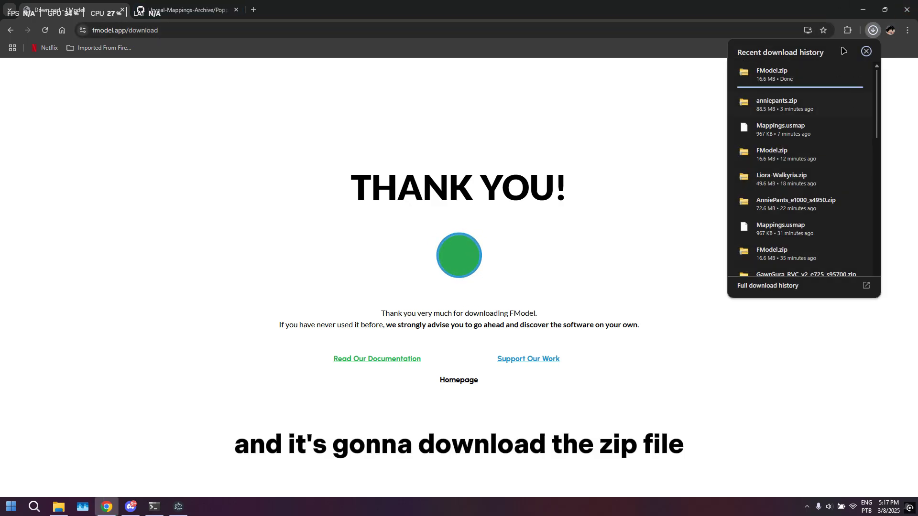
- Switch to File Explorer and move FModel.zip from Downloads into the Tutorial folder inside Evixity
click(58, 507)
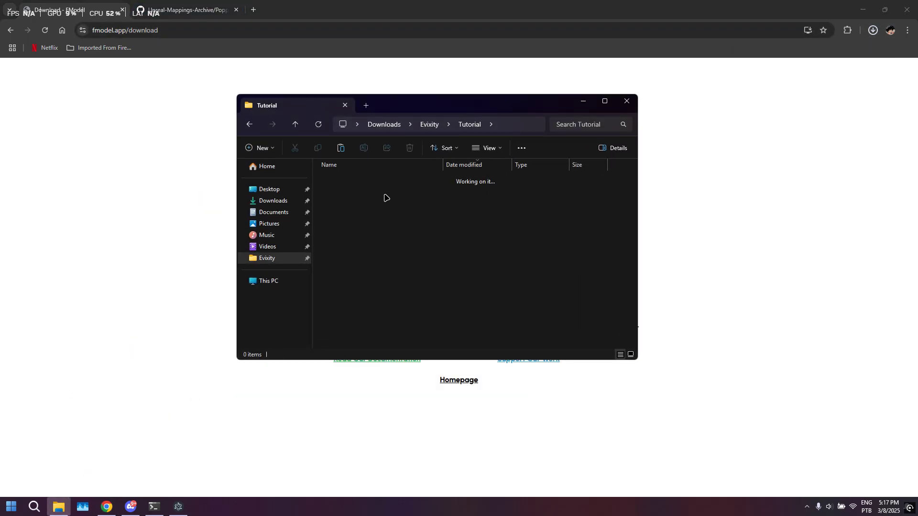
click(264, 201)
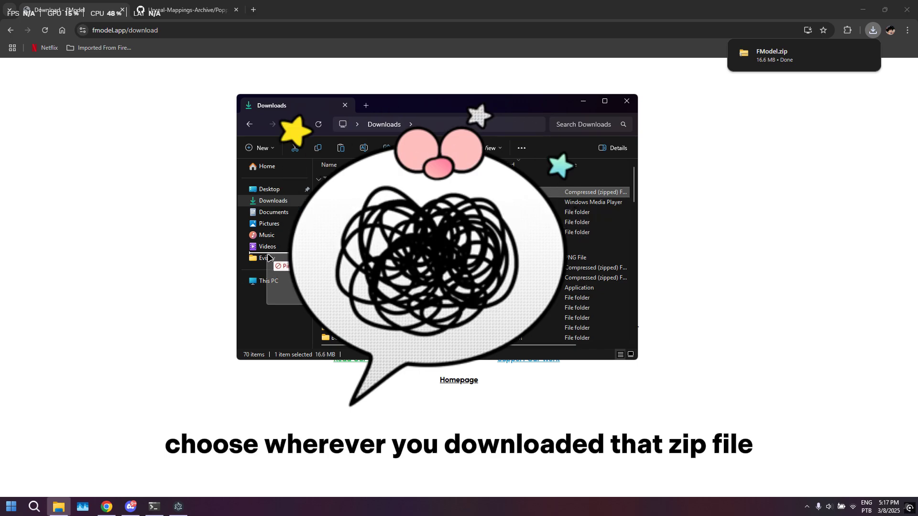
click(266, 258)
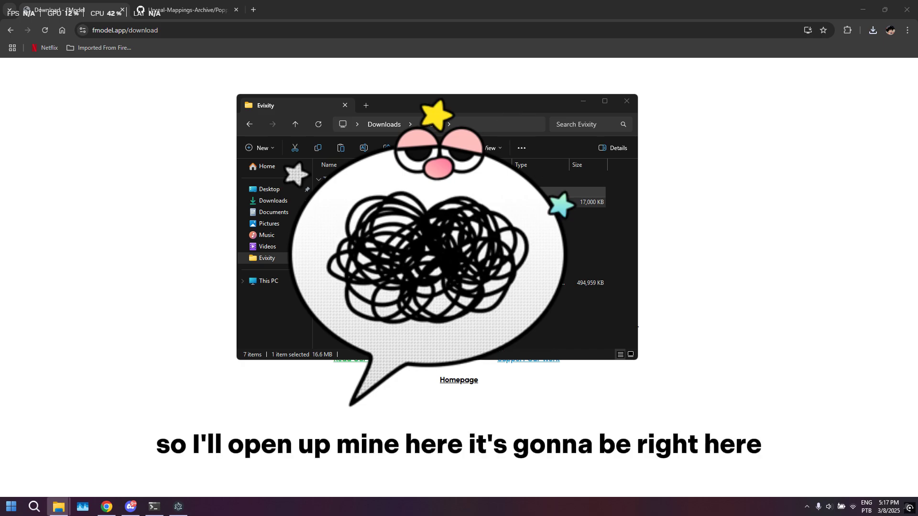
key(Return)
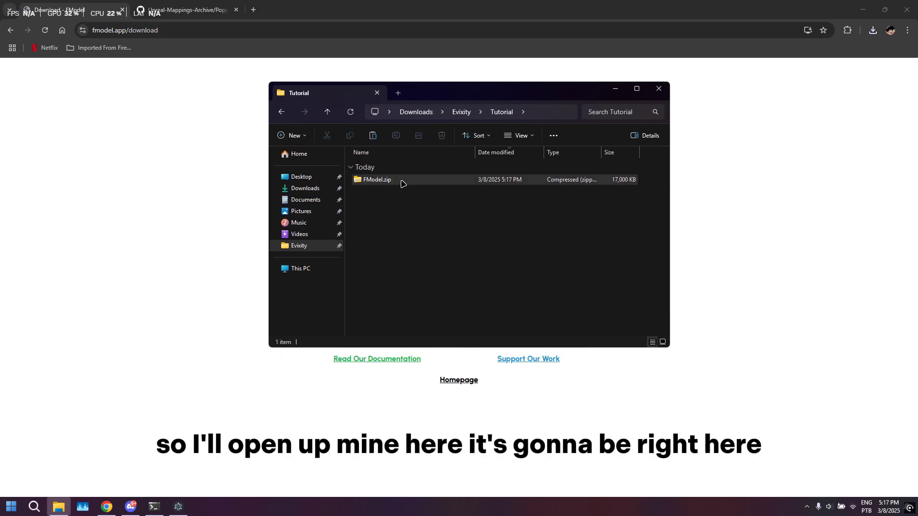
click(410, 242)
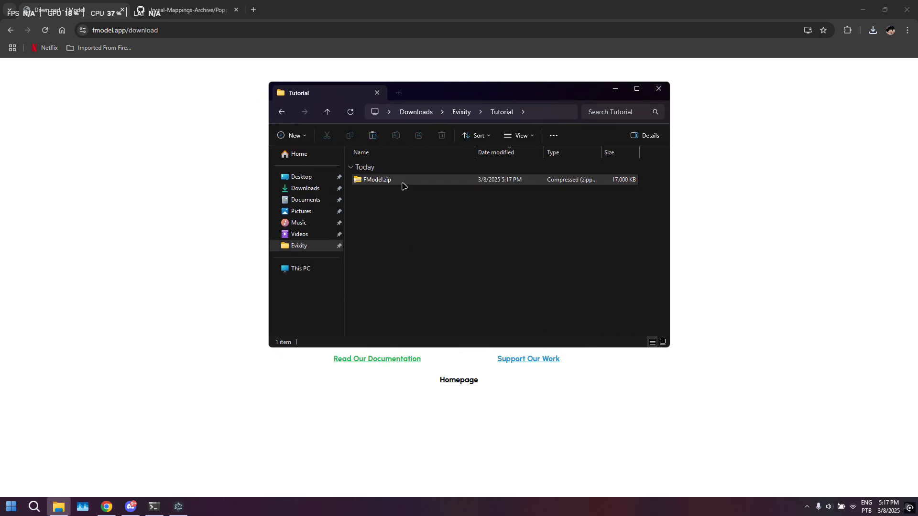
- Extract FModel.zip with WinRAR into its own FModel folder and delete the zip archive
click(403, 186)
right_click(403, 186)
mouse_move(469, 230)
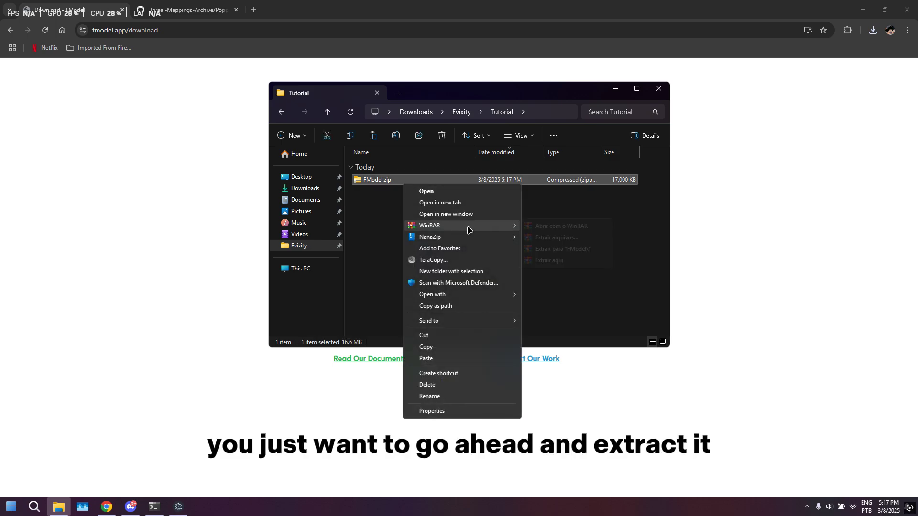
click(568, 249)
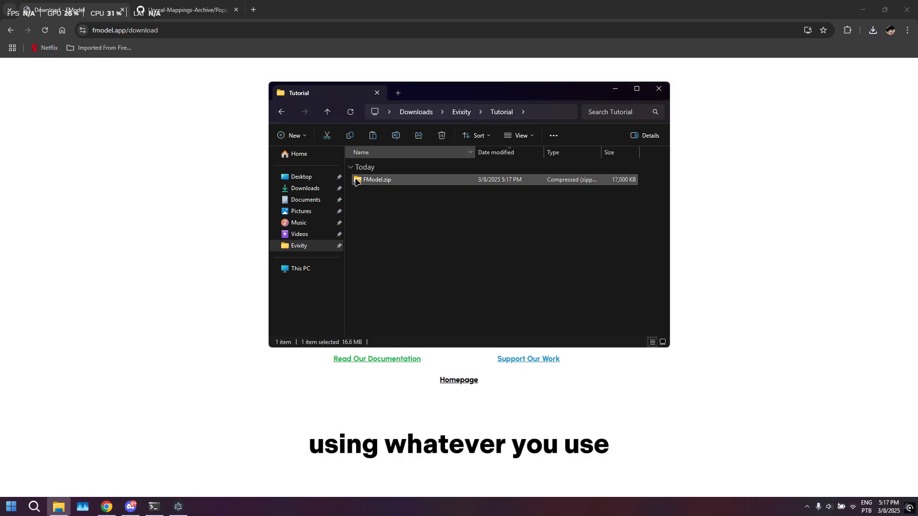
click(435, 137)
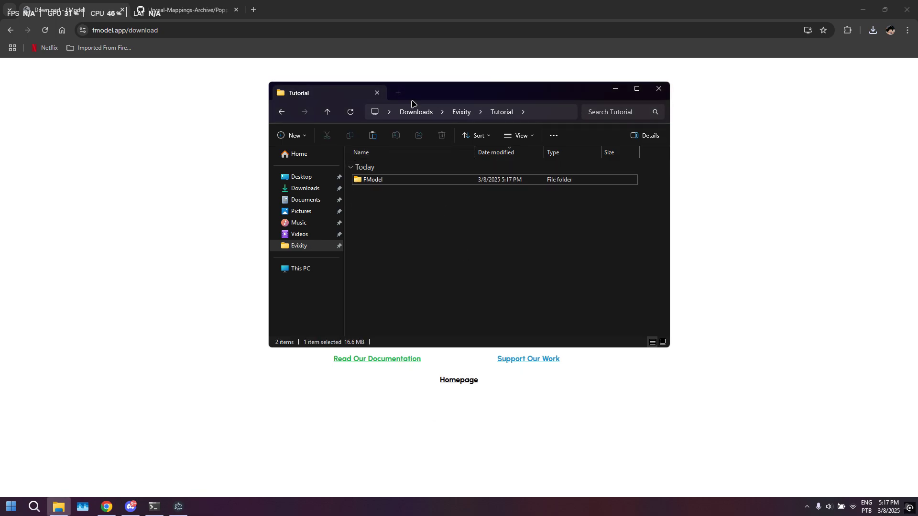
- Open the extracted FModel folder and launch FModel.exe
mouse_move(412, 103)
mouse_down()
mouse_move(583, 123)
mouse_move(406, 118)
mouse_up()
double_click(383, 193)
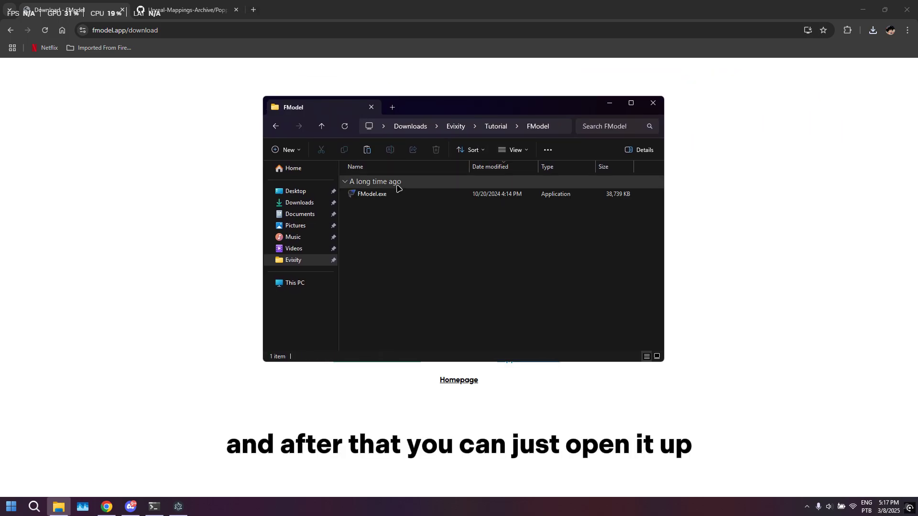
click(399, 194)
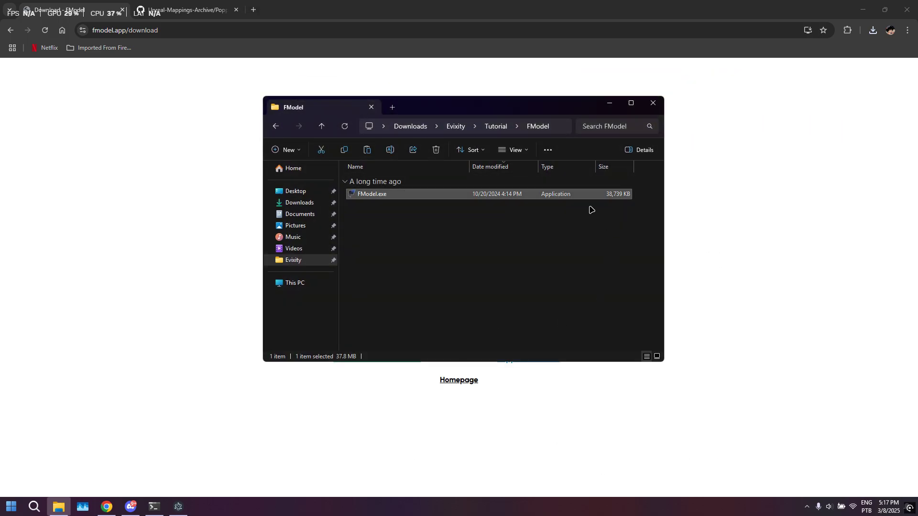
double_click(569, 194)
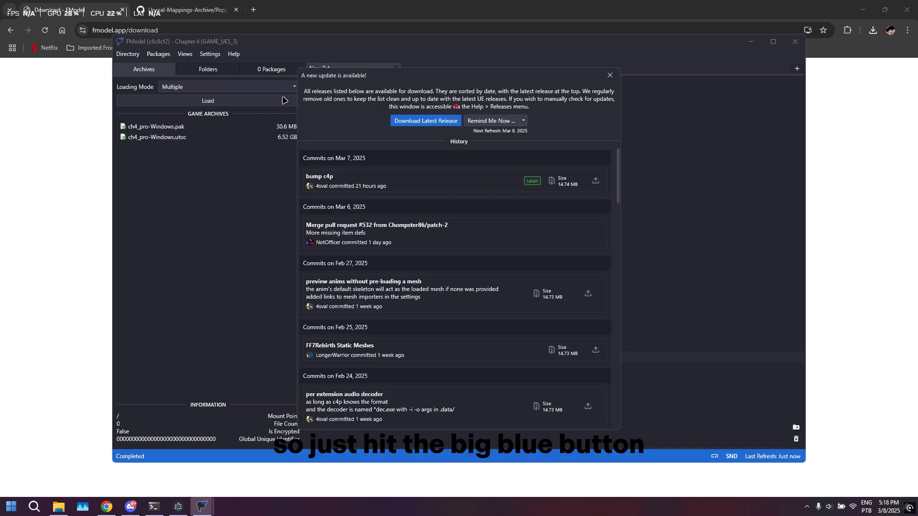
- Update FModel to the latest release and allow ZipExtractor.exe to make changes to the device
click(425, 121)
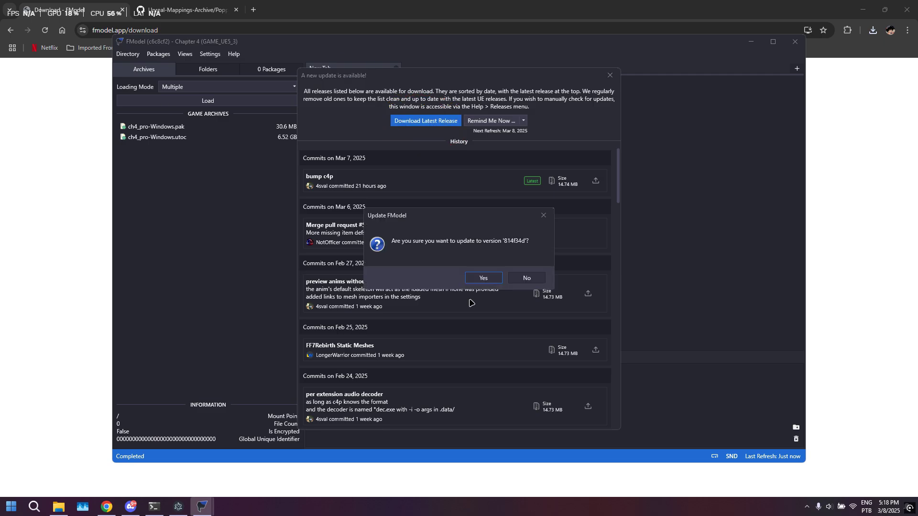
click(474, 279)
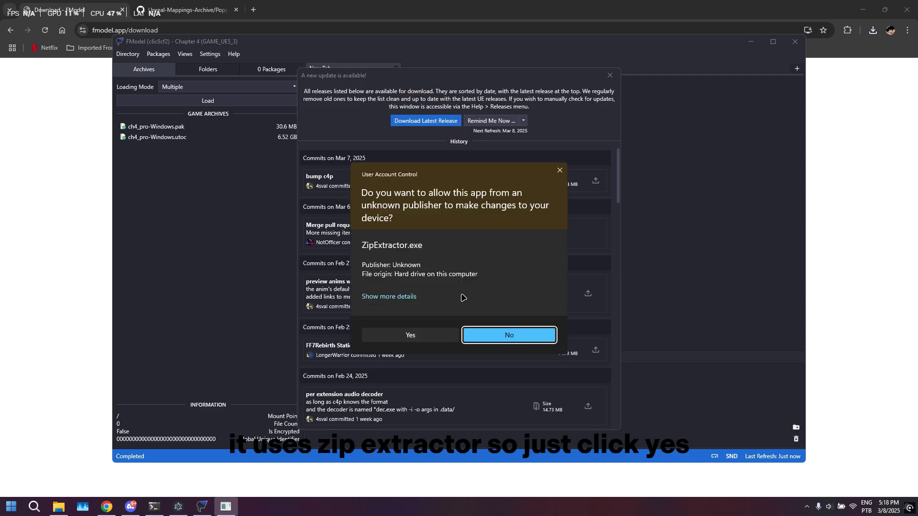
click(391, 337)
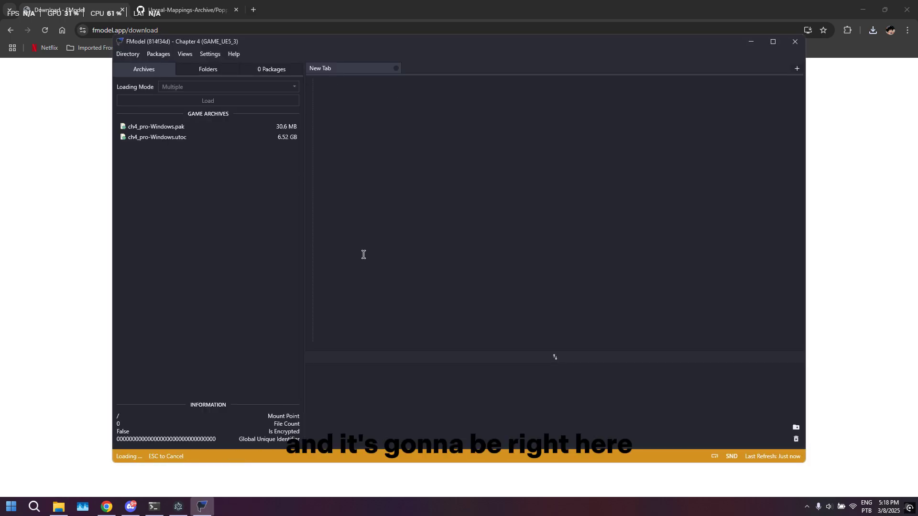
- Open FModel's directory selector and remove the existing Poppy Playtime Chapter 4 entry
drag(203, 39, 236, 31)
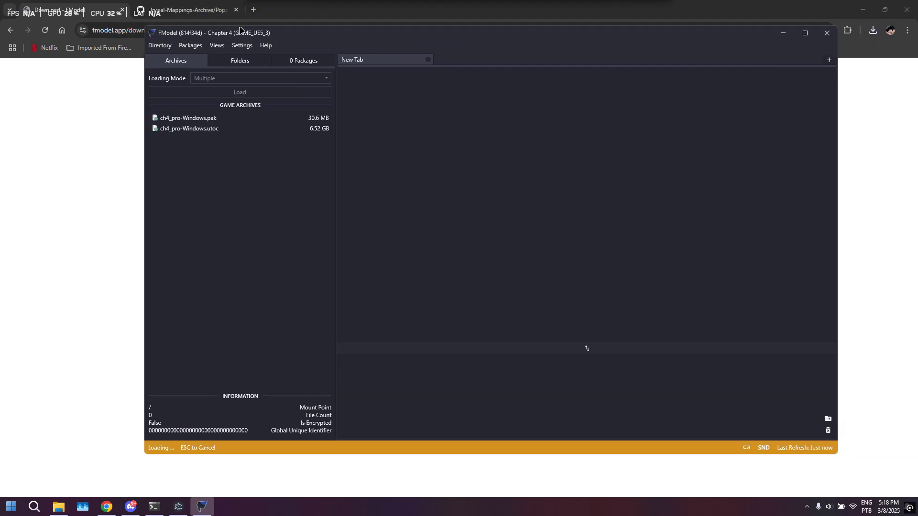
click(158, 46)
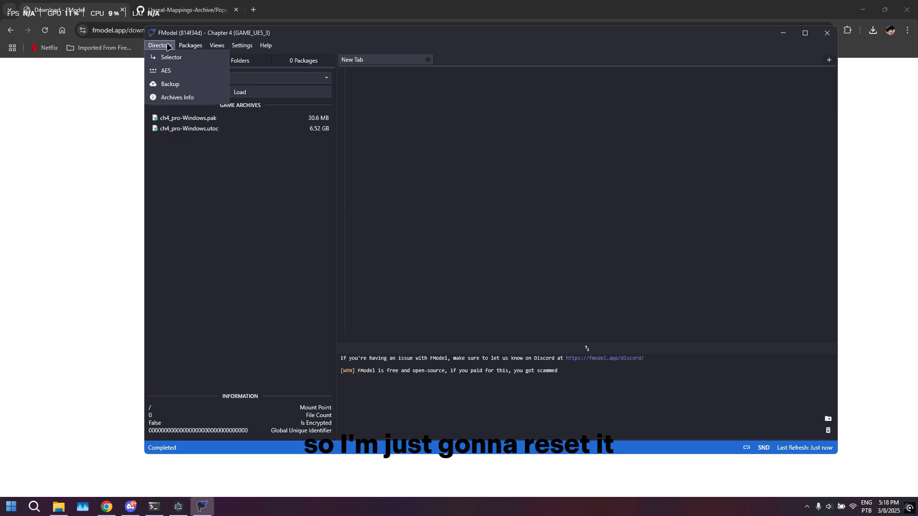
click(167, 57)
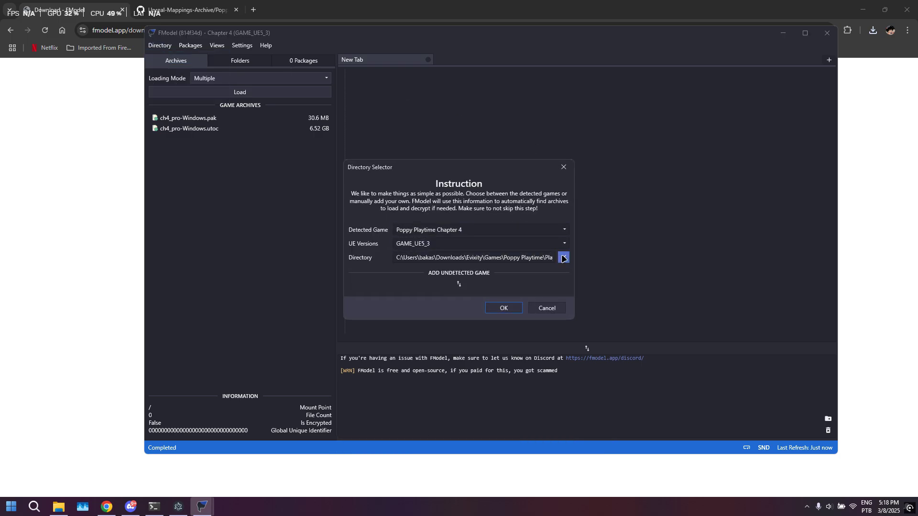
drag(454, 166, 499, 104)
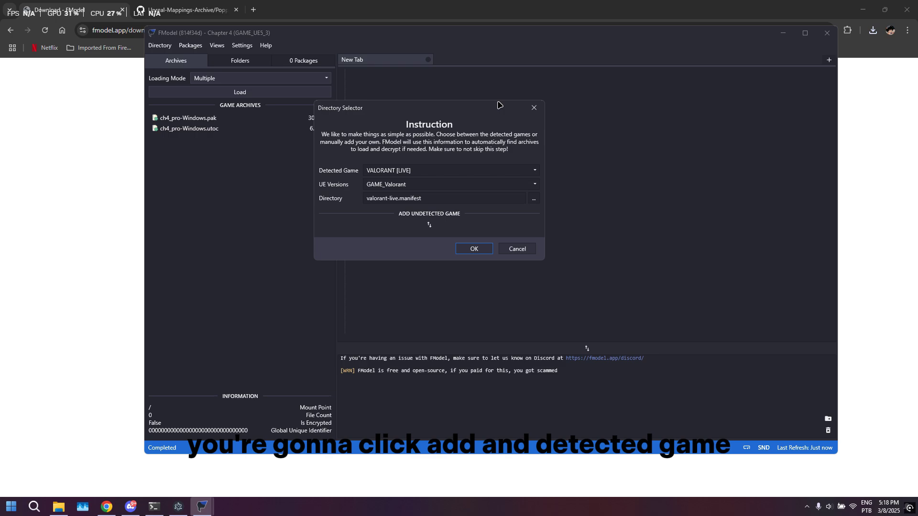
- Expand the section for adding an undetected game and name the game Poppy Playtime Chapter 4
click(429, 228)
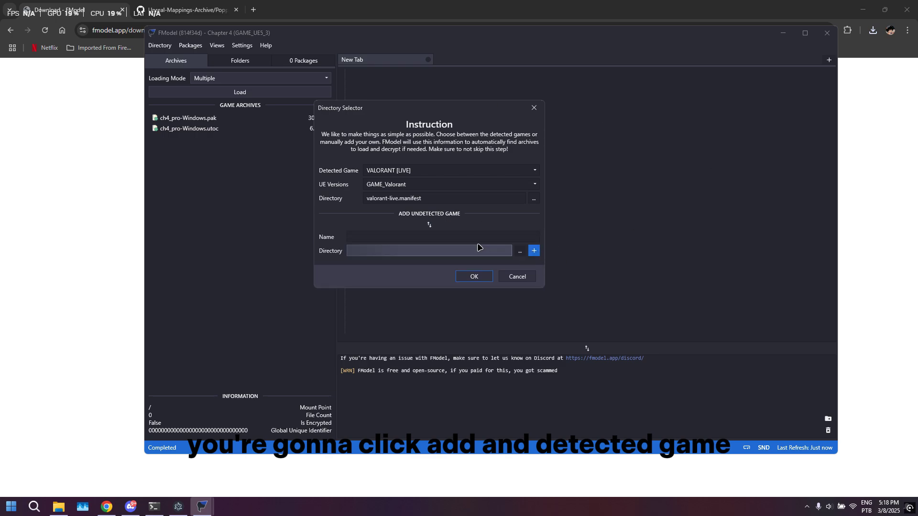
click(439, 236)
text(Poppy Playtim)
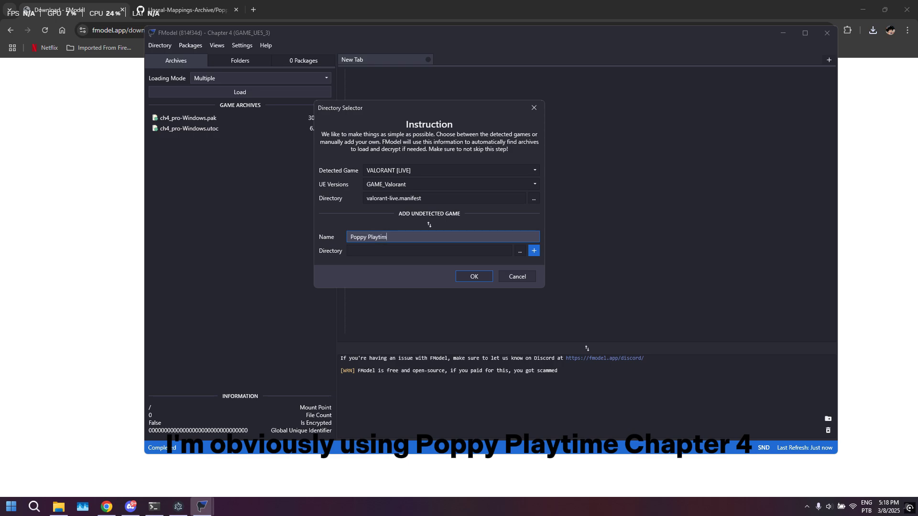
key(BackSpace)
key(BackSpace)
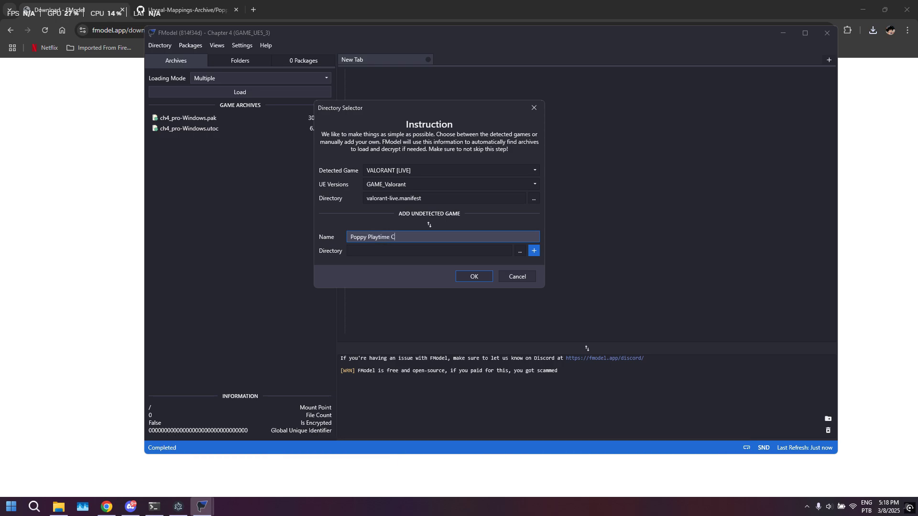
text(e Chapter 5)
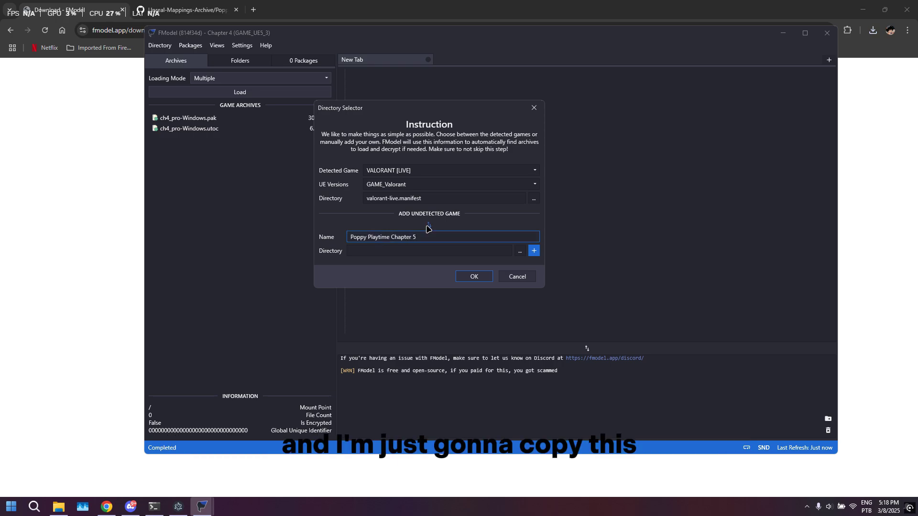
- Set the undetected game's directory to the Content folder under Poppy Playtime\Playtime_Chapter4\ch4_pro
click(450, 250)
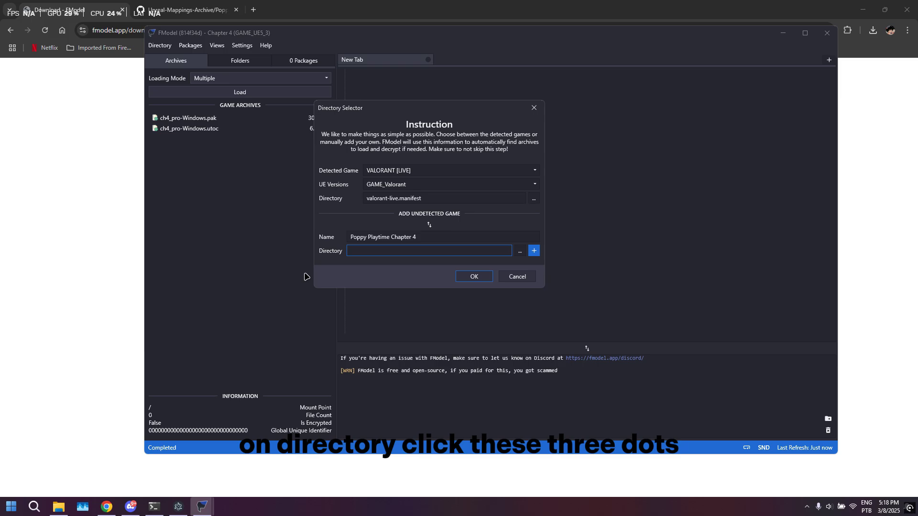
click(520, 251)
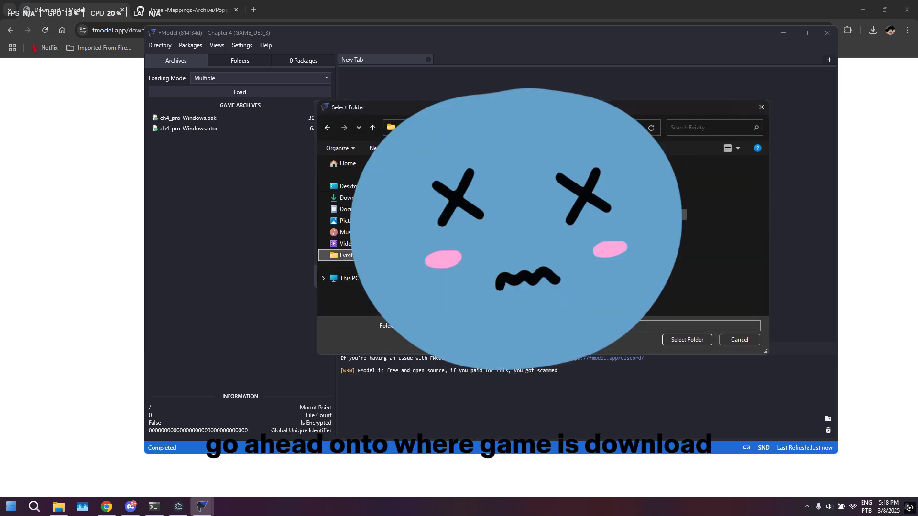
double_click(574, 202)
double_click(574, 230)
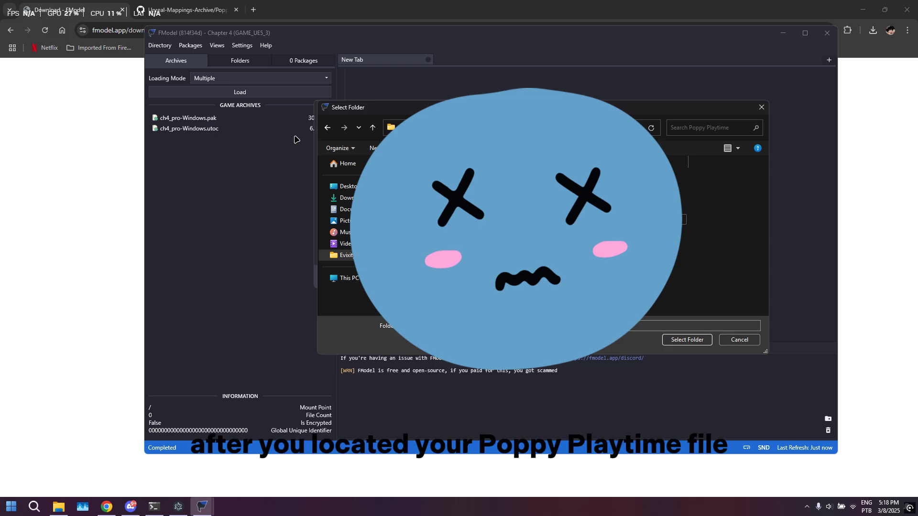
click(455, 227)
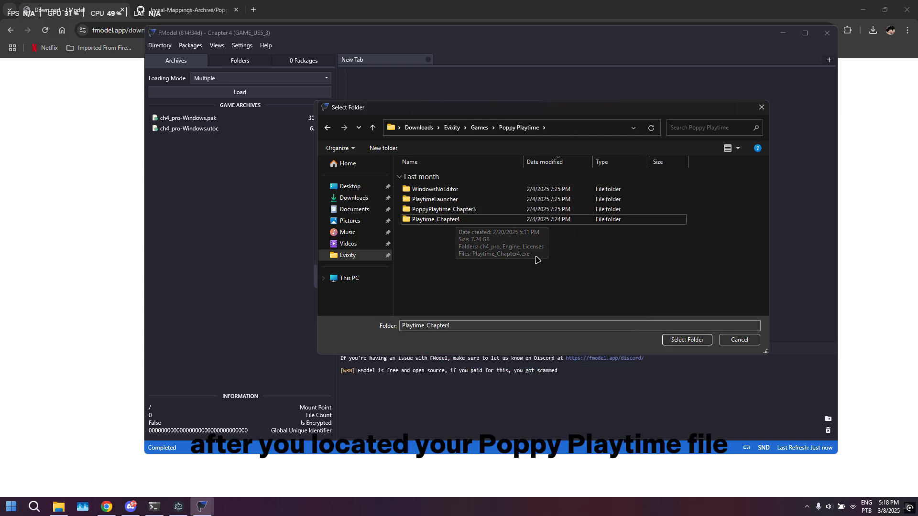
double_click(458, 222)
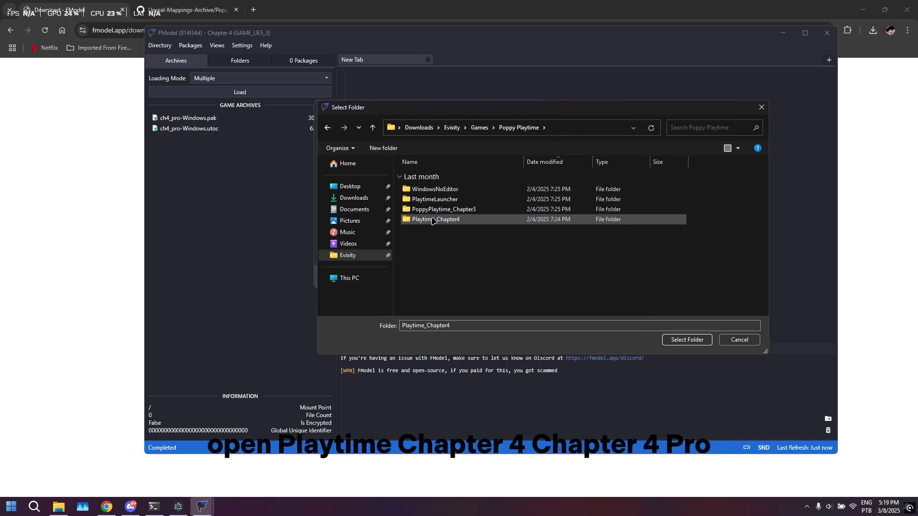
click(425, 190)
double_click(425, 190)
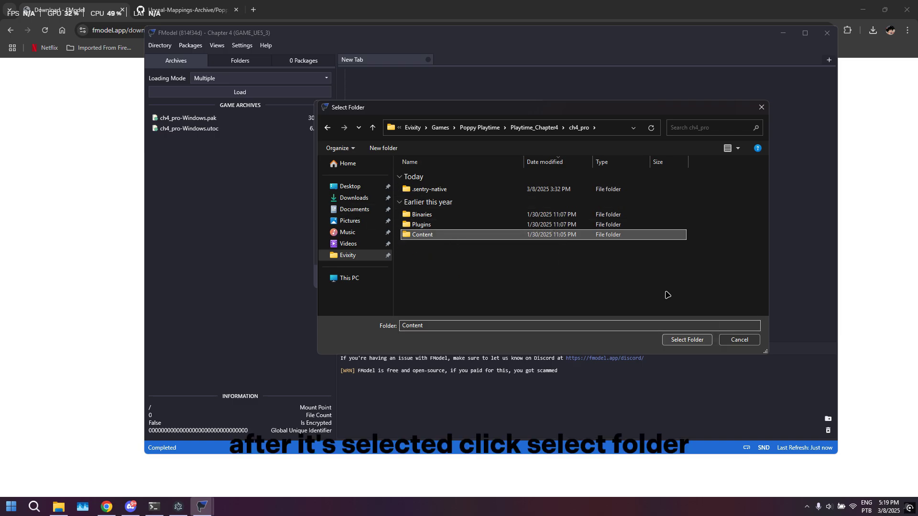
click(687, 339)
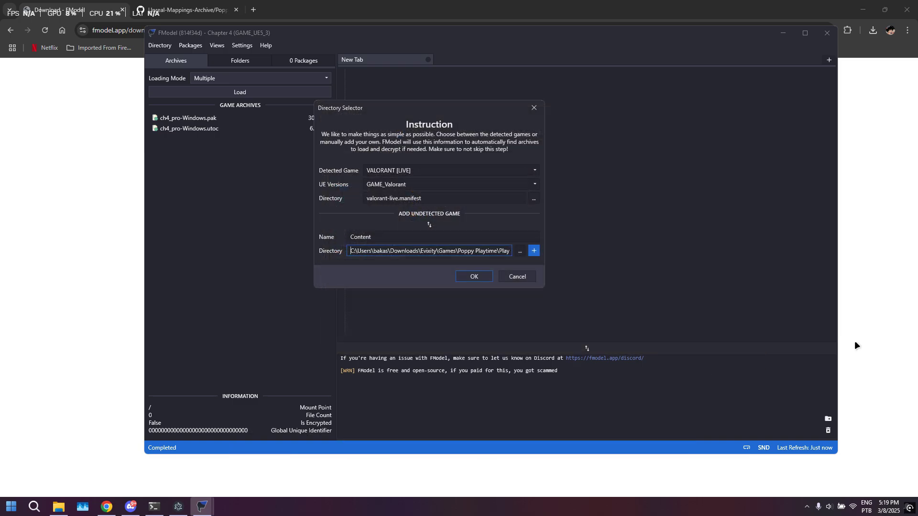
- Add the undetected game under the name Poppy Playtime Chapter 4 and restart FModel to apply the selection
double_click(381, 236)
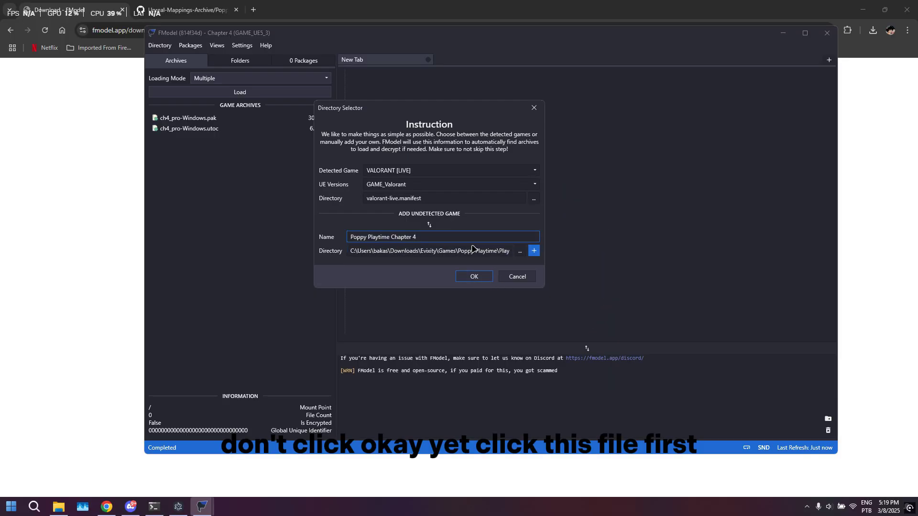
click(534, 251)
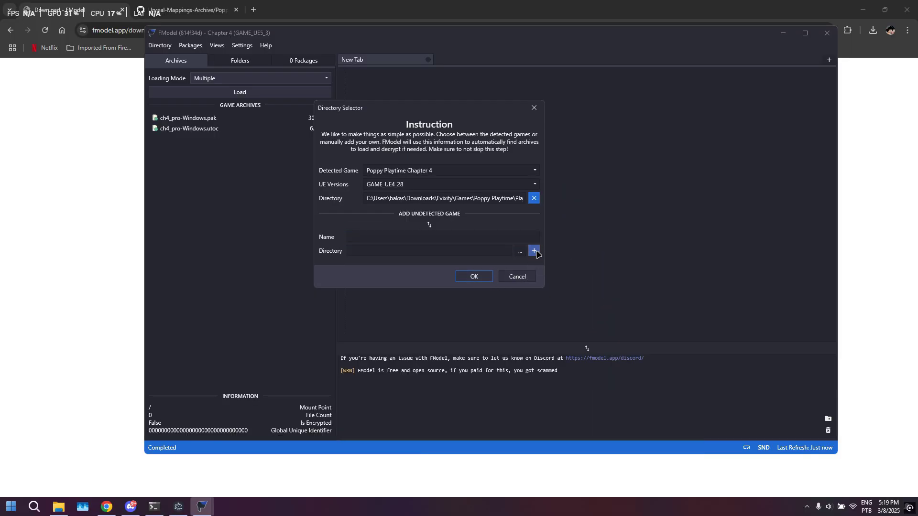
click(474, 277)
drag(476, 212, 445, 188)
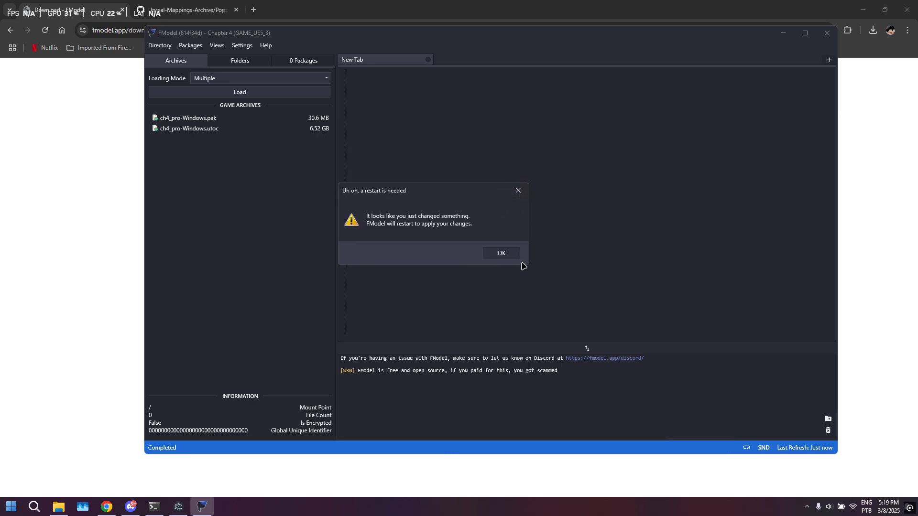
click(501, 253)
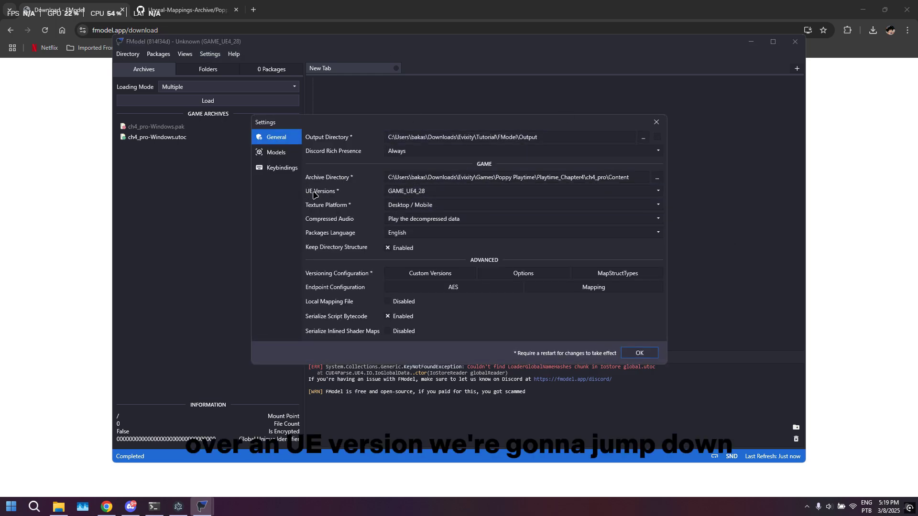
- Set the UE version to GAME_UE5_3 in the settings and restart FModel to apply the change
click(659, 192)
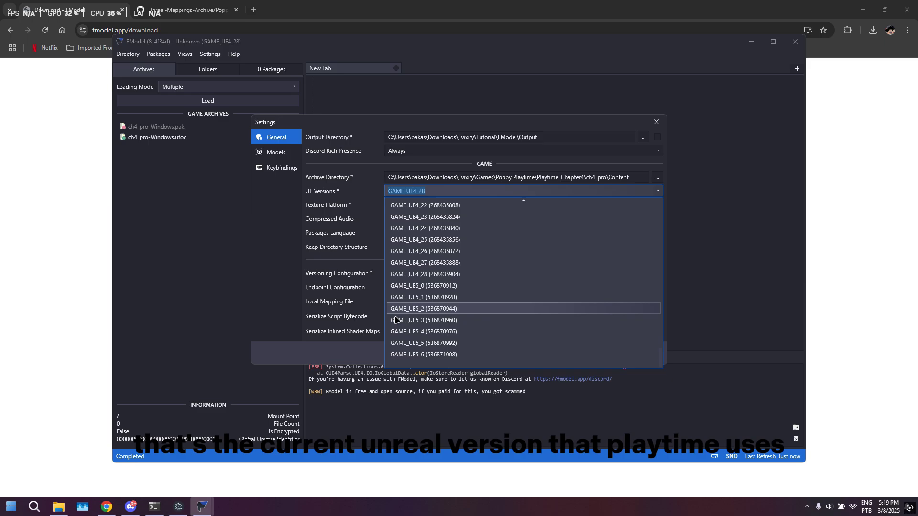
click(427, 321)
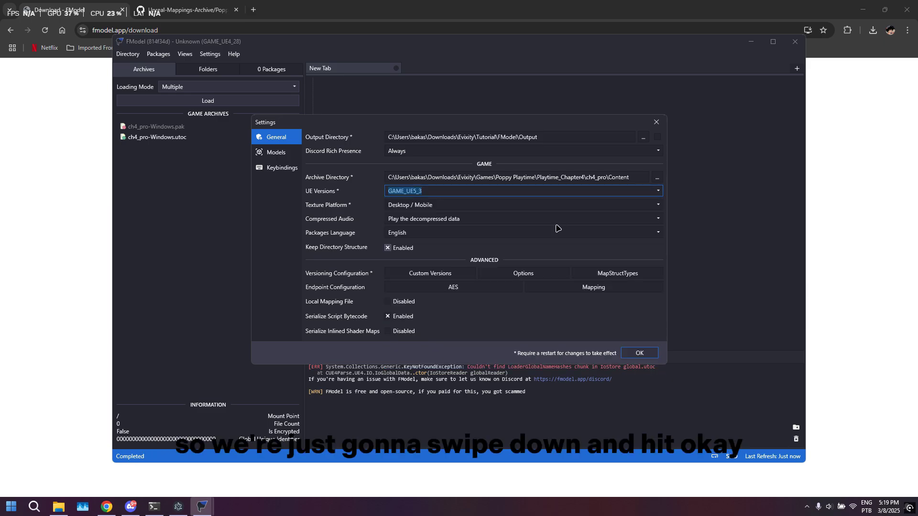
click(651, 356)
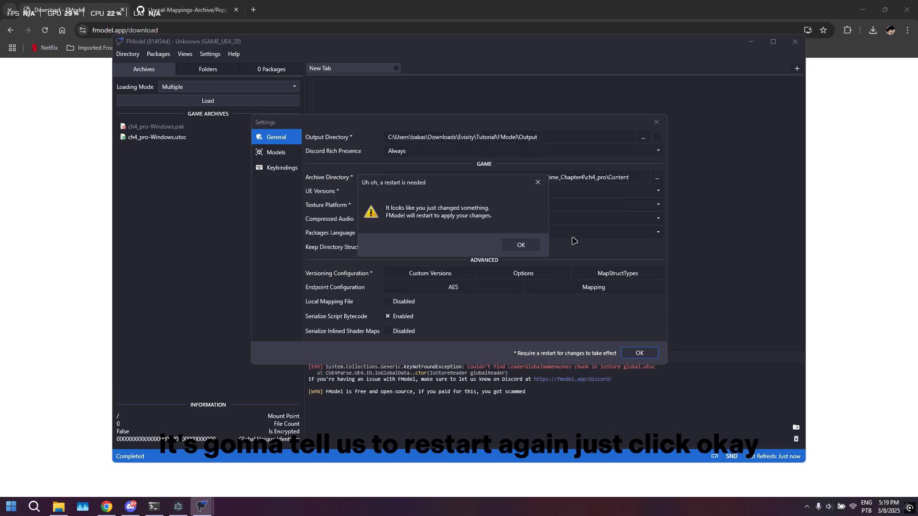
click(521, 245)
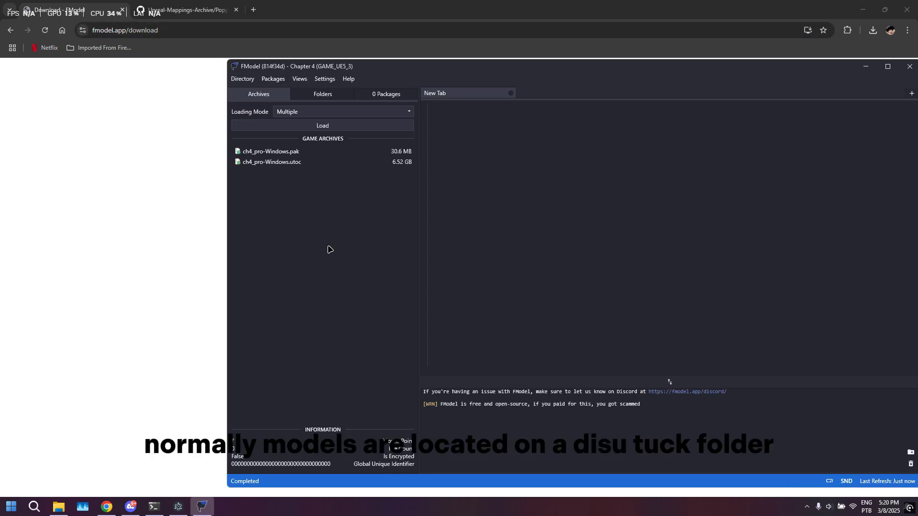
- Load the ch4_pro-Windows.utoc archive and expand its folder tree to Content/ch4_pro
double_click(319, 163)
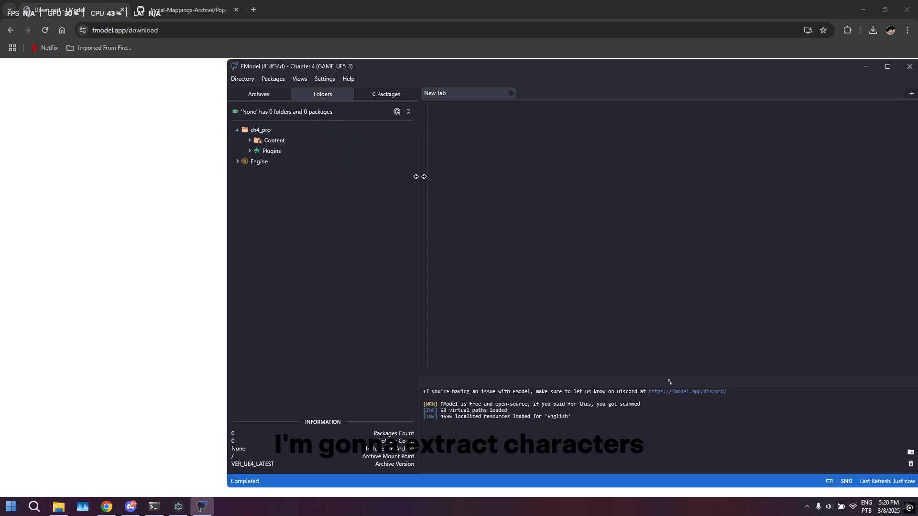
click(249, 140)
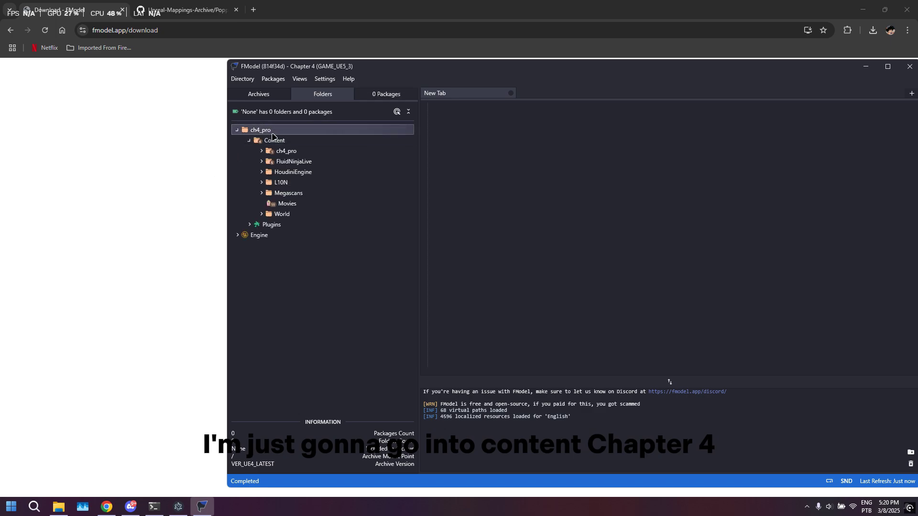
click(261, 152)
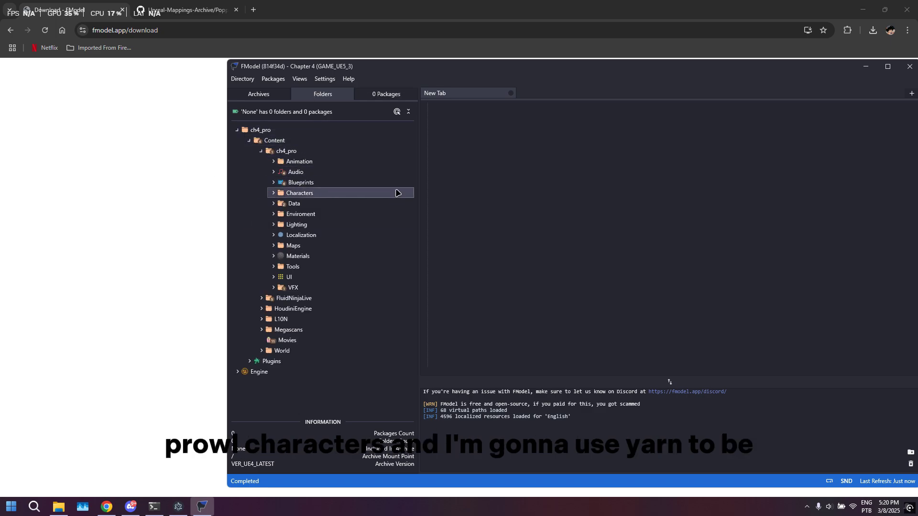
- Expand the Characters and Yarnabee folders and open the packages in Yarnabee's MaterialInstances folder
click(269, 193)
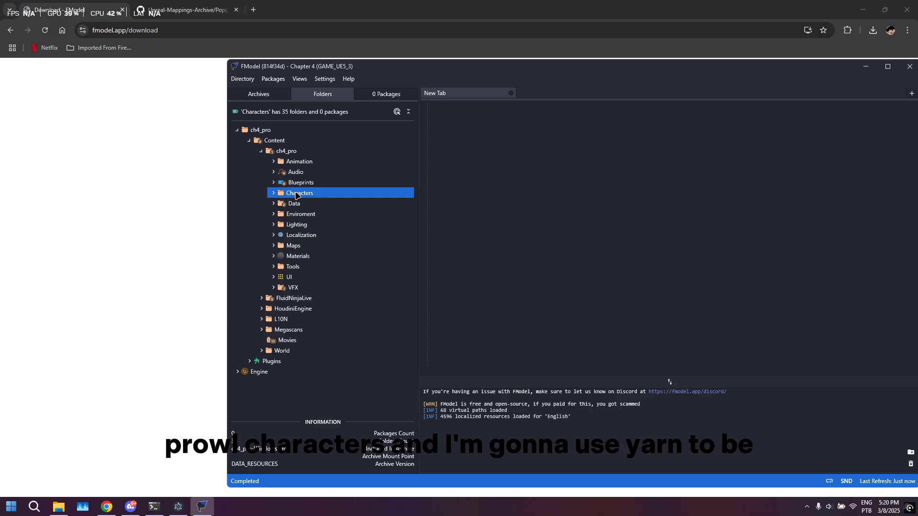
click(274, 194)
scroll(377, 325, down, 10)
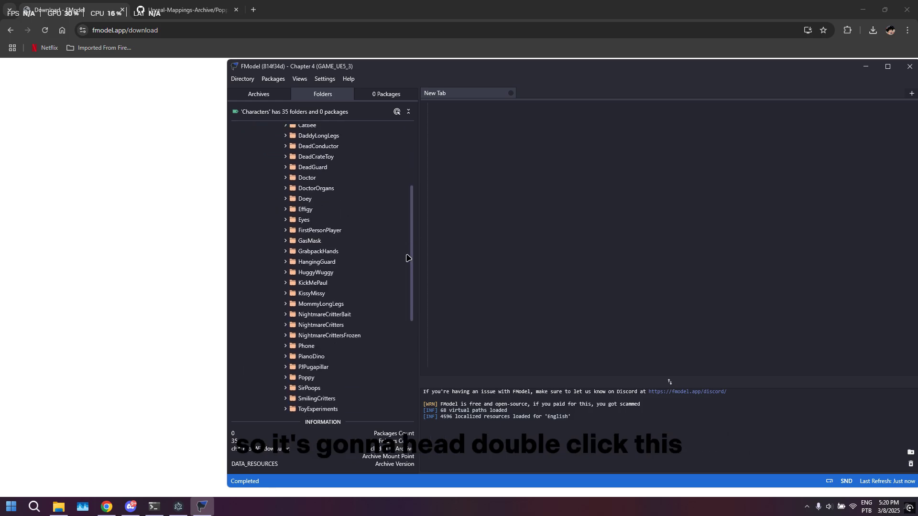
click(287, 231)
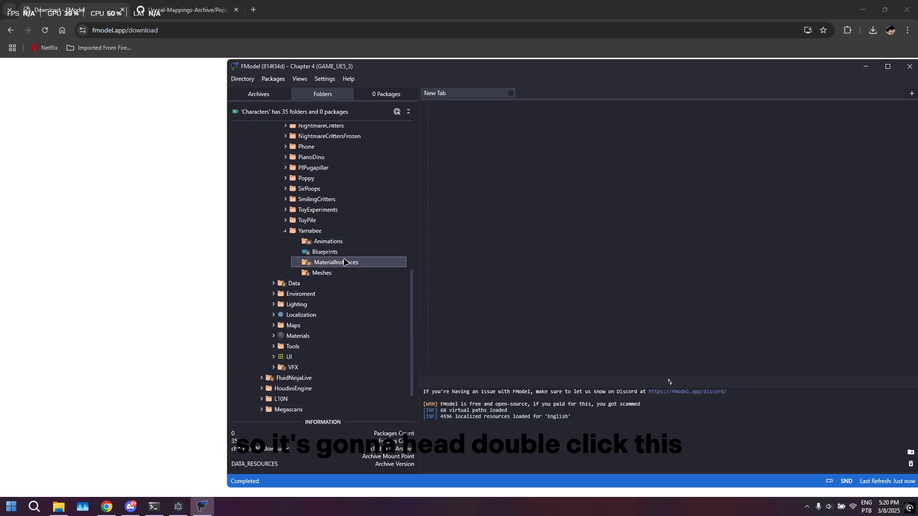
scroll(273, 233, up, 3)
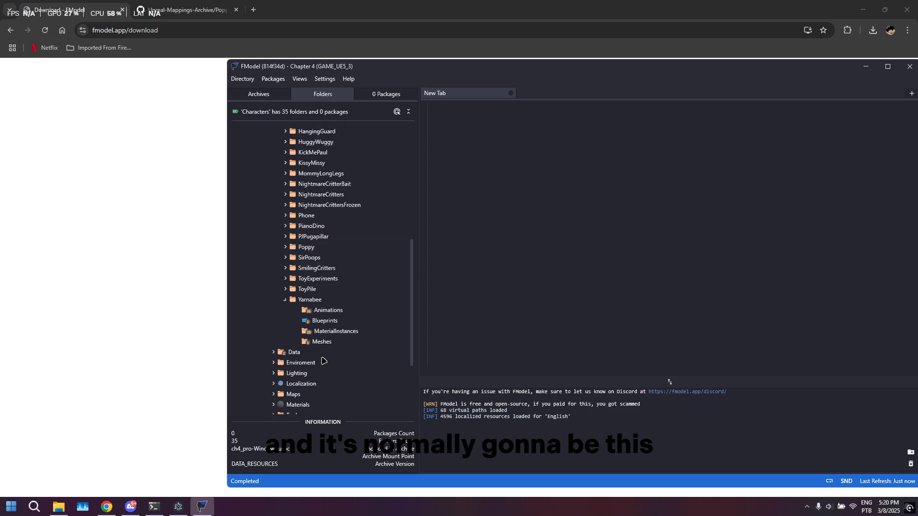
double_click(350, 331)
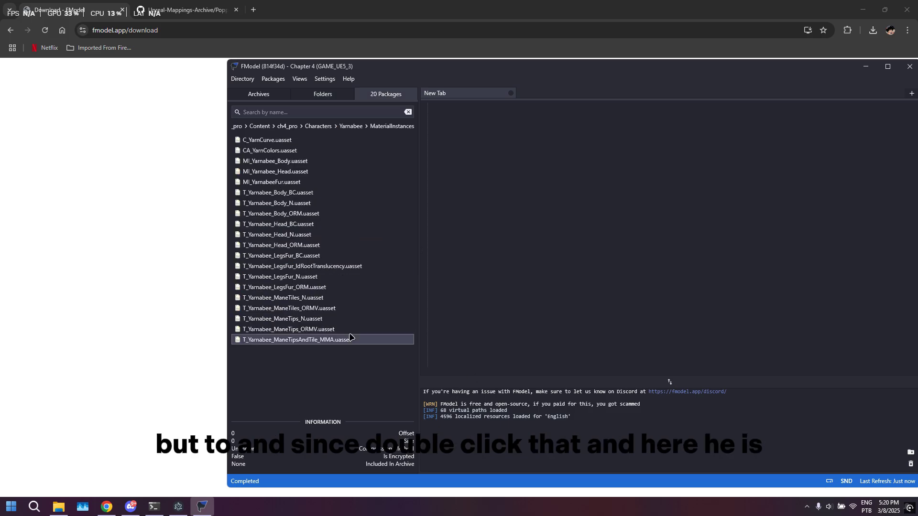
- Try to open C_YarnCurve.uasset and examine the resulting log entry
click(267, 140)
drag(550, 63, 487, 40)
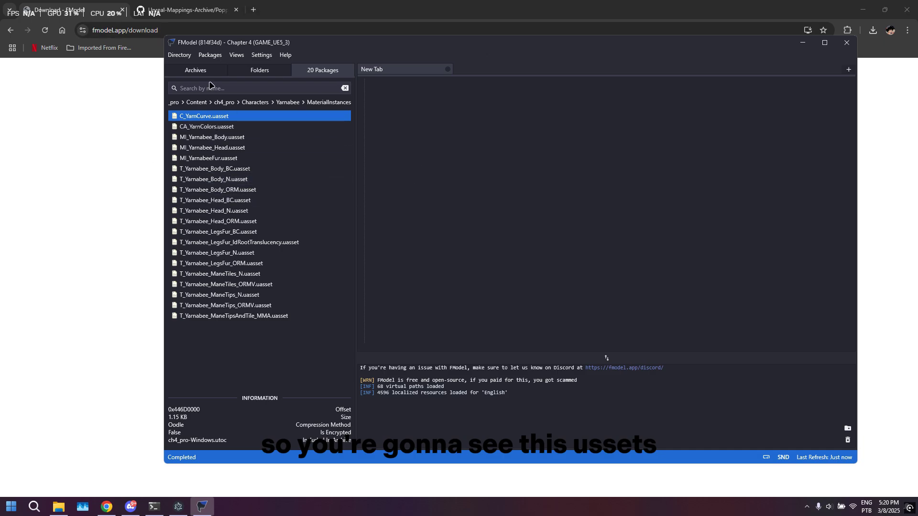
double_click(245, 121)
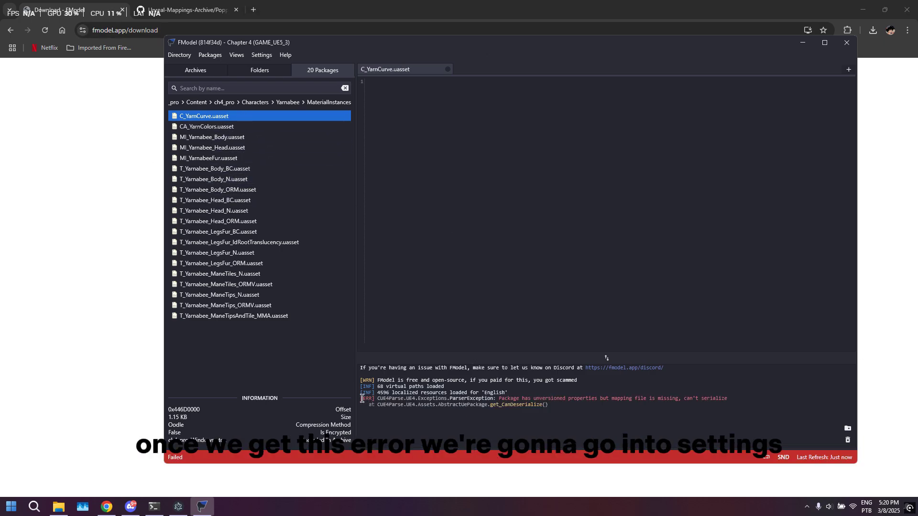
drag(481, 393, 718, 398)
click(719, 398)
- Enable the local mapping file in the settings and download Poppy Playtime Chapter 3's Mappings.usmap from the Unreal-Mappings-Archive page in the browser
click(274, 58)
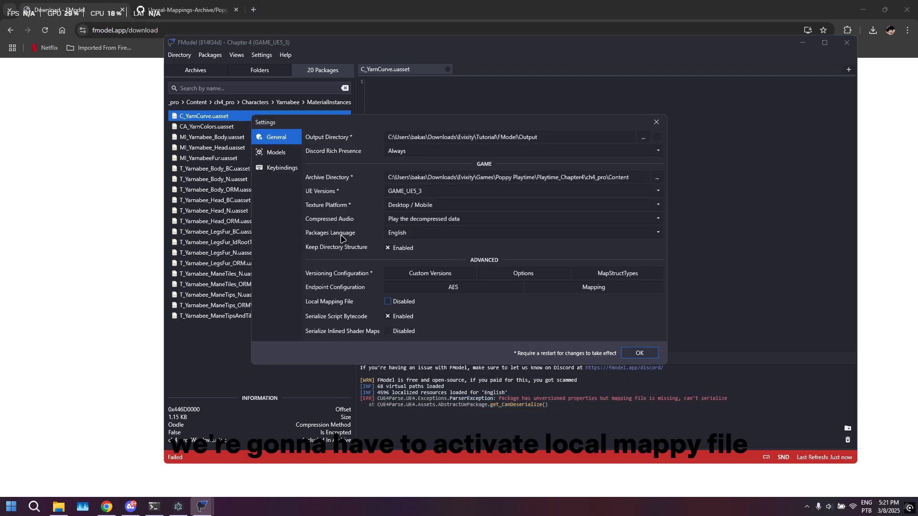
click(387, 302)
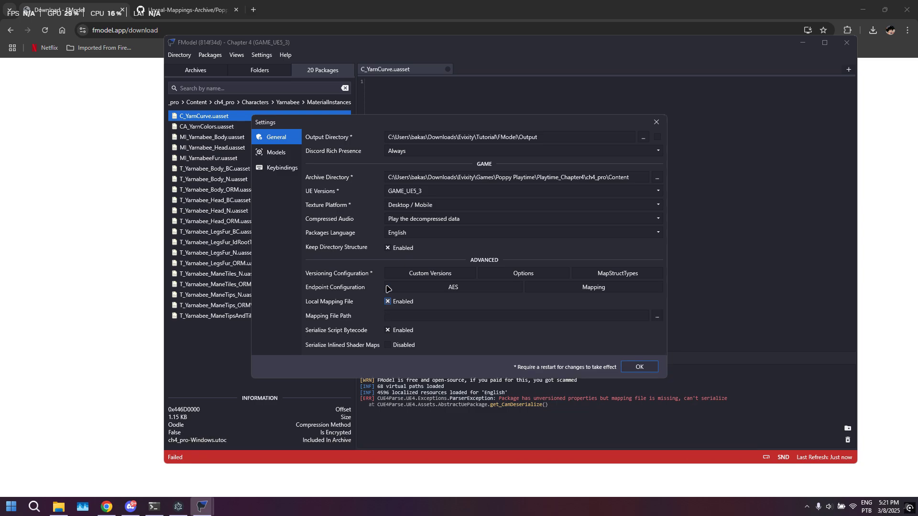
click(59, 184)
click(188, 9)
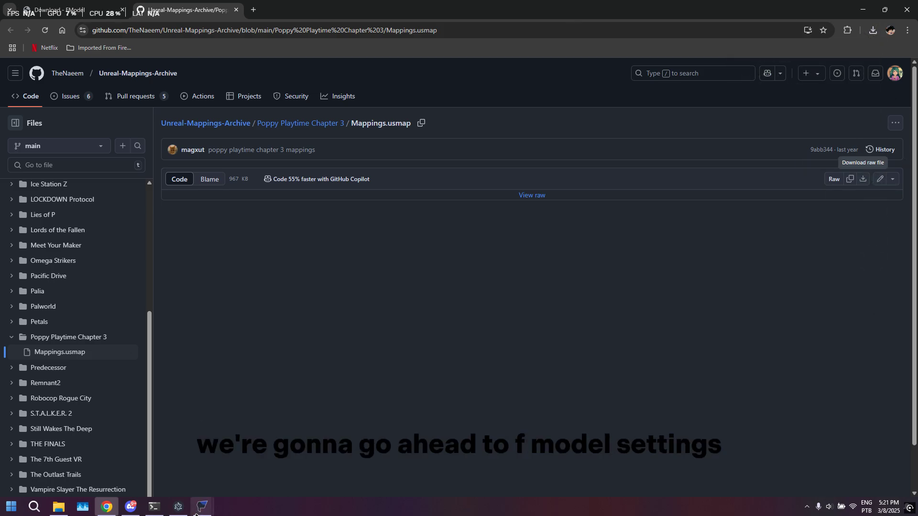
- Return to FModel's settings, set the mapping file path to Mappings.usmap in Downloads, and apply the settings
mouse_move(202, 508)
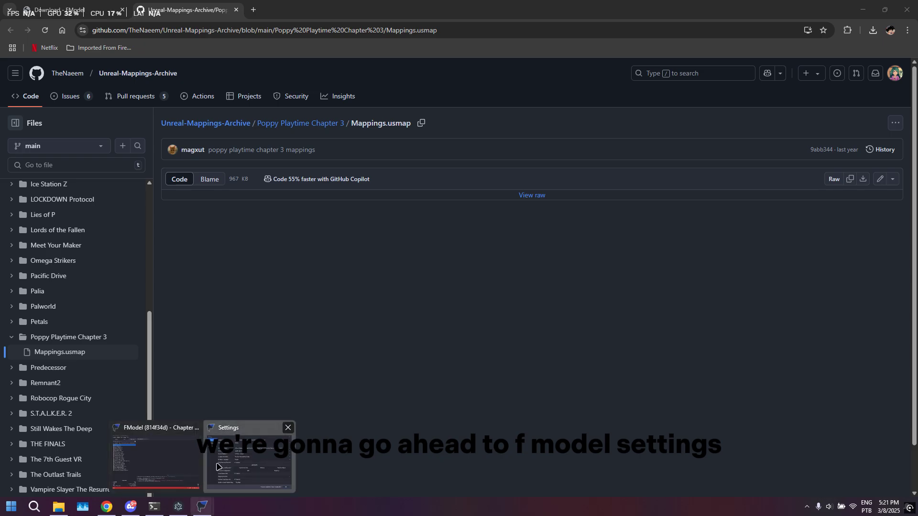
click(220, 473)
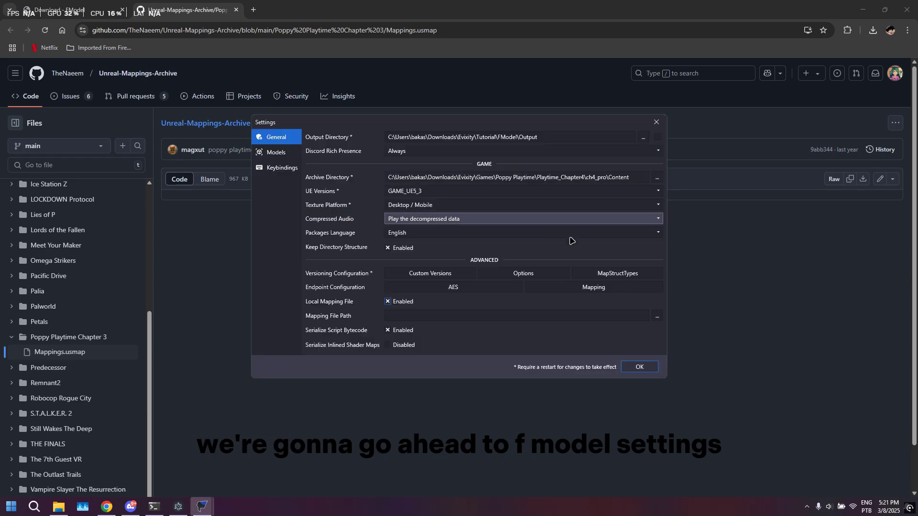
click(658, 318)
click(273, 214)
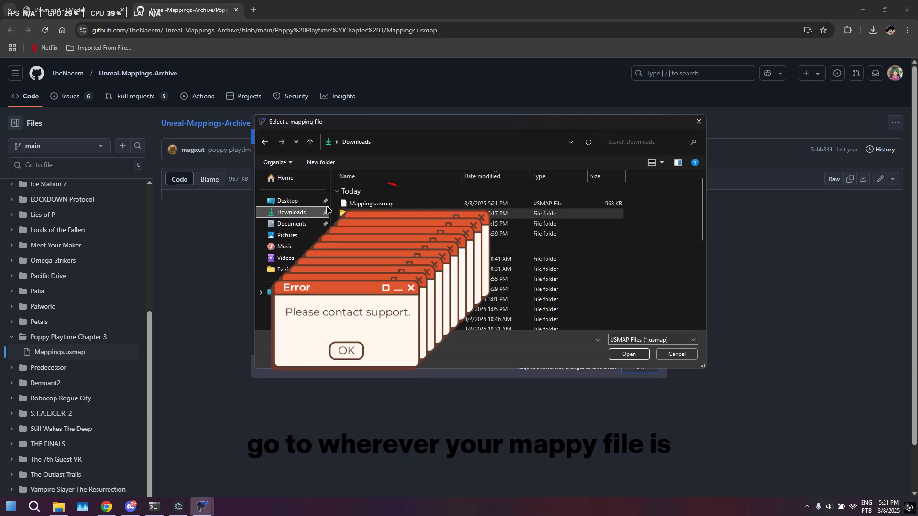
click(372, 203)
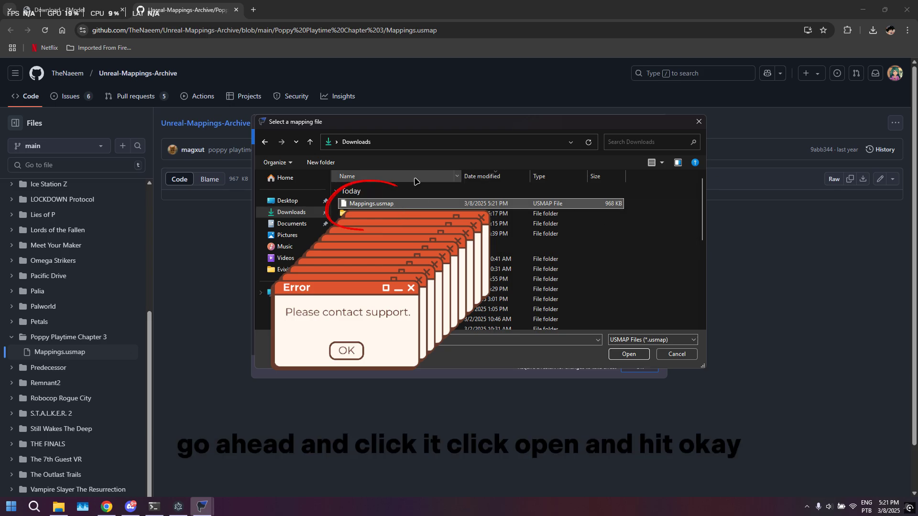
click(629, 353)
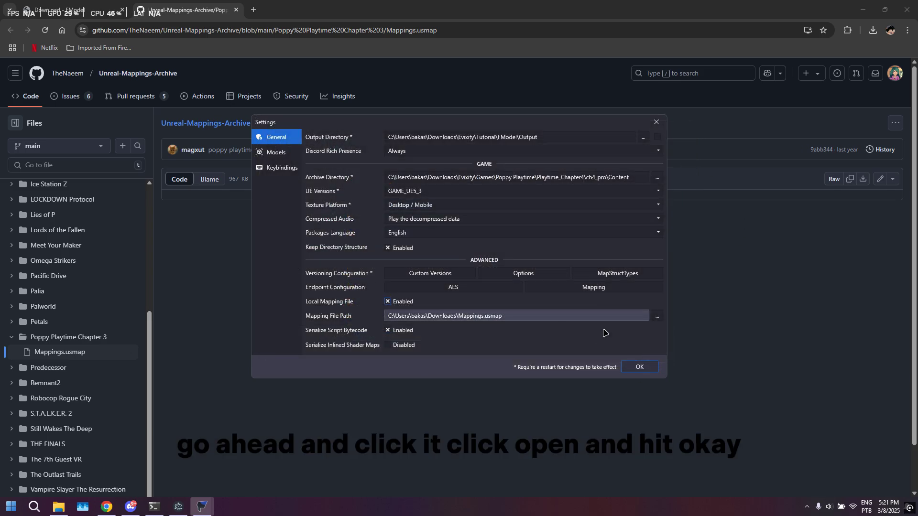
click(639, 367)
- Bring up the FModel main window, reopen C_YarnCurve.uasset and look through its properties
click(202, 507)
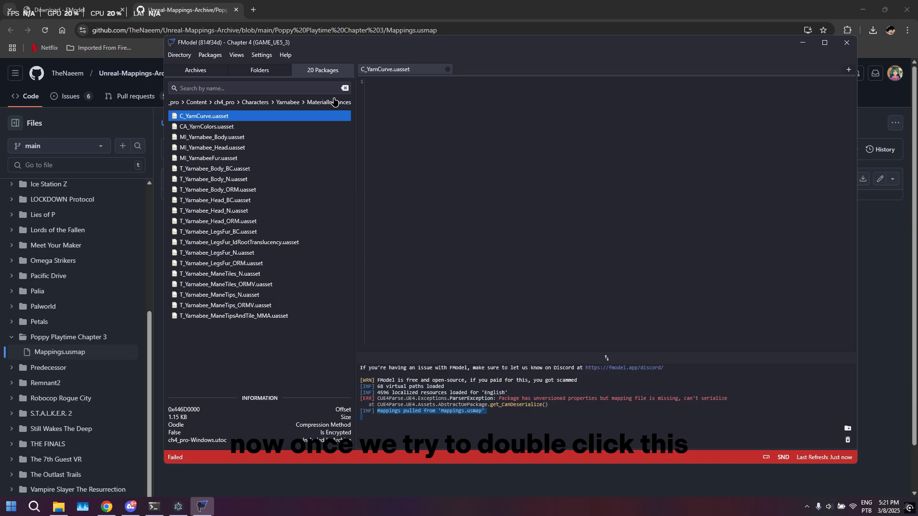
double_click(284, 117)
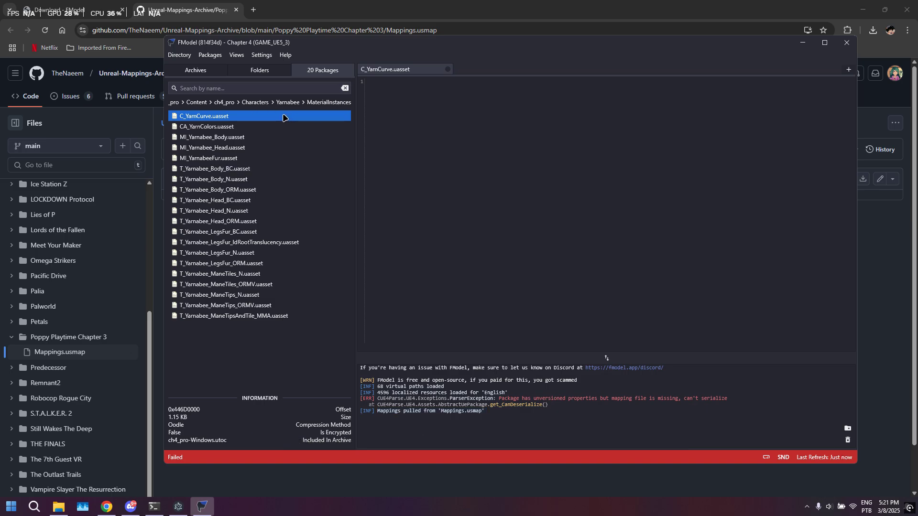
drag(373, 91, 530, 231)
scroll(478, 215, down, 3)
scroll(478, 216, up, 3)
click(461, 106)
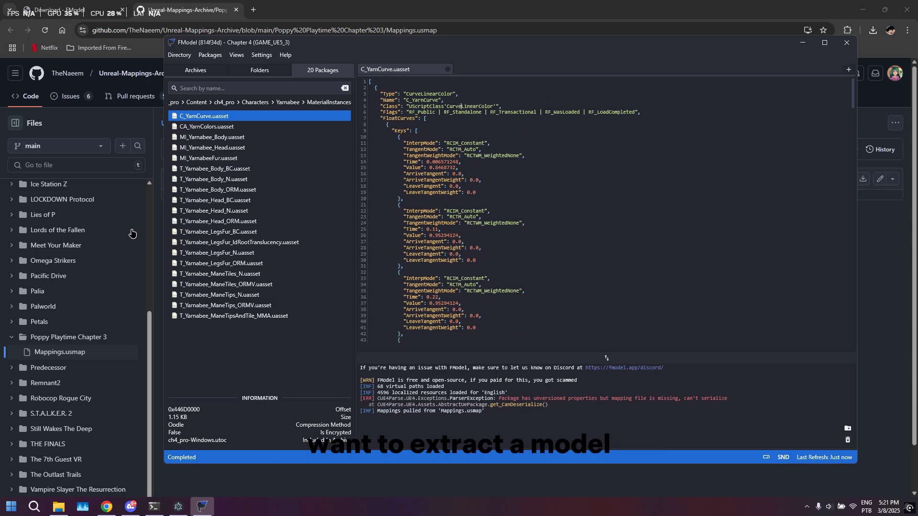
- Export the raw data of C_YarnCurve.uasset and try to save its model
right_click(214, 120)
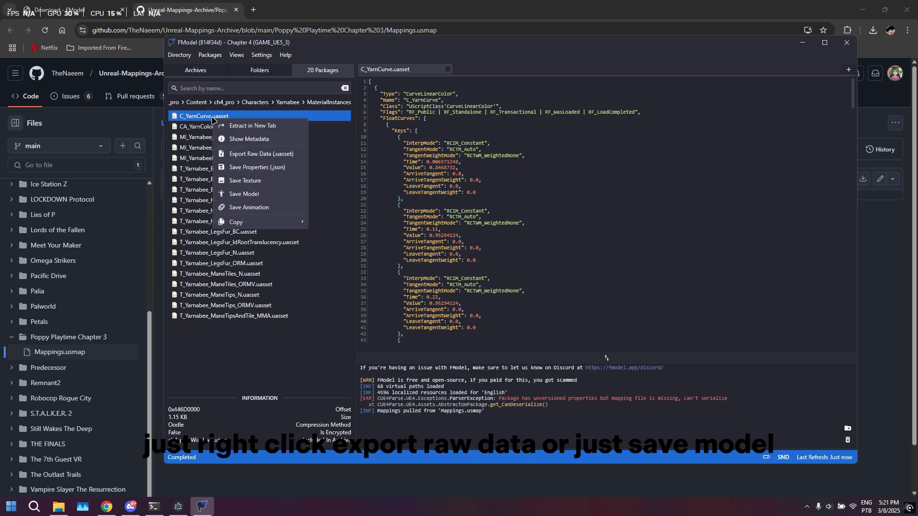
click(257, 154)
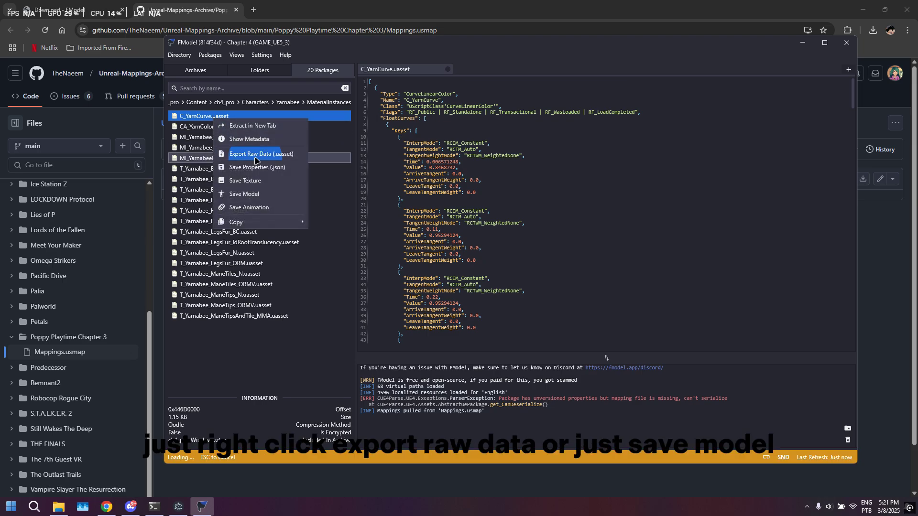
right_click(241, 117)
click(270, 190)
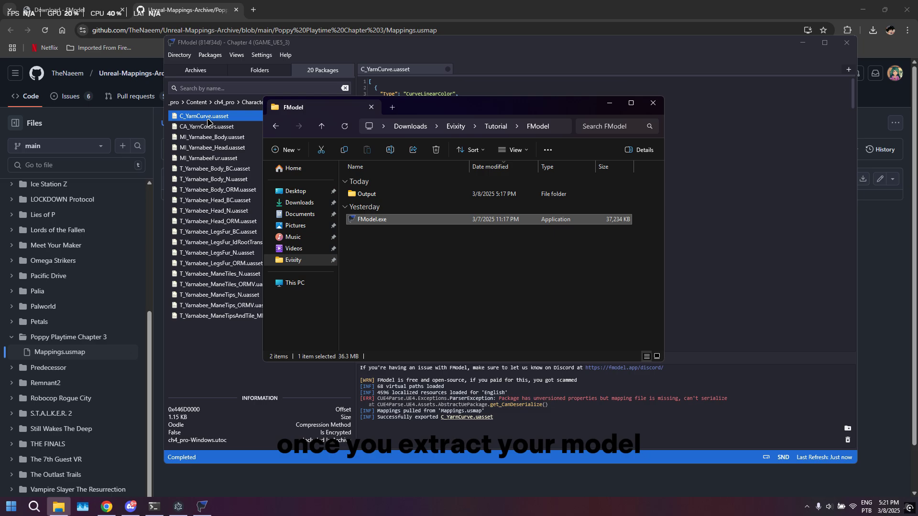
- Switch to File Explorer and browse from the FModel folder to Output\Exports\ch4_pro\Content\ch4_pro
click(221, 71)
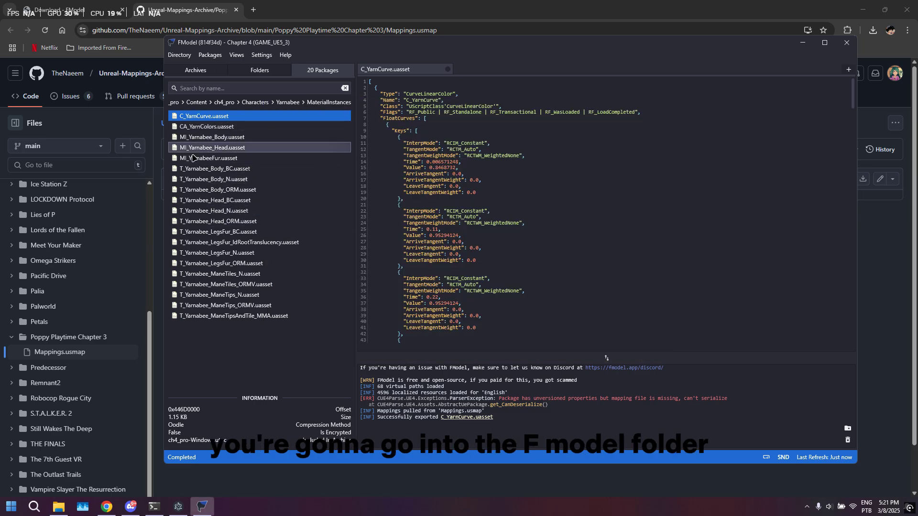
click(54, 509)
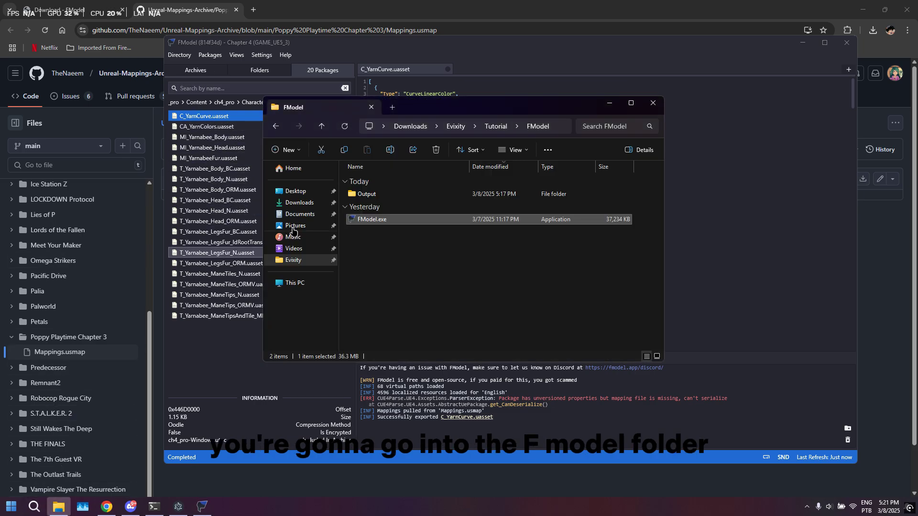
double_click(395, 194)
double_click(403, 226)
double_click(400, 193)
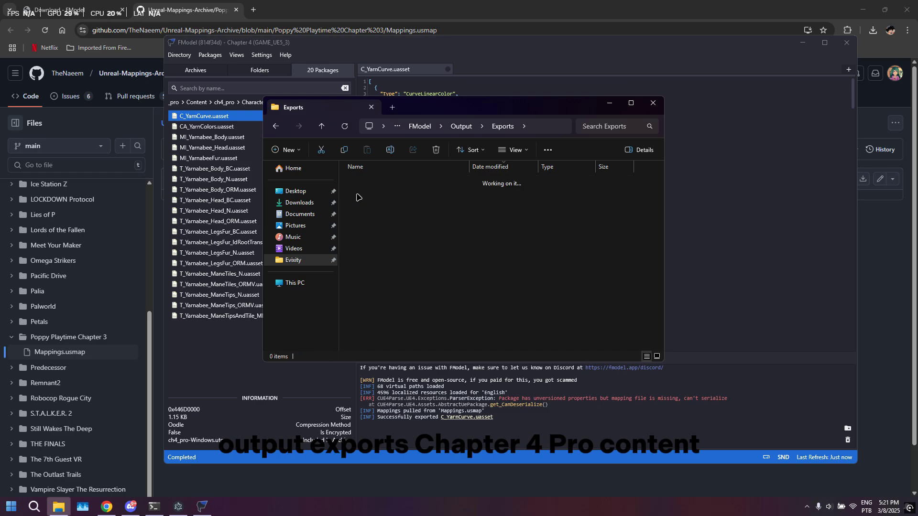
double_click(406, 193)
double_click(399, 195)
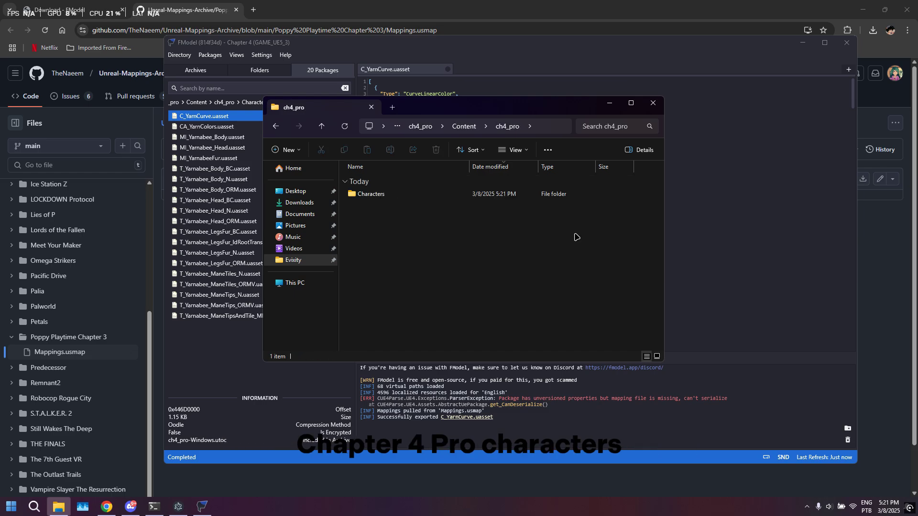
- Locate the exported C_YarnCurve.uasset in Characters\Yarnabee\MaterialInstances and return to FModel
double_click(381, 191)
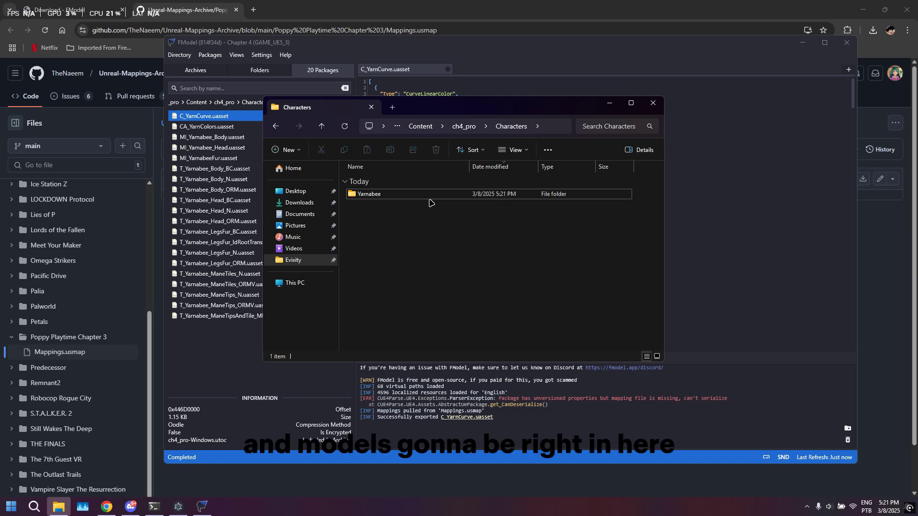
click(380, 194)
double_click(380, 195)
double_click(378, 194)
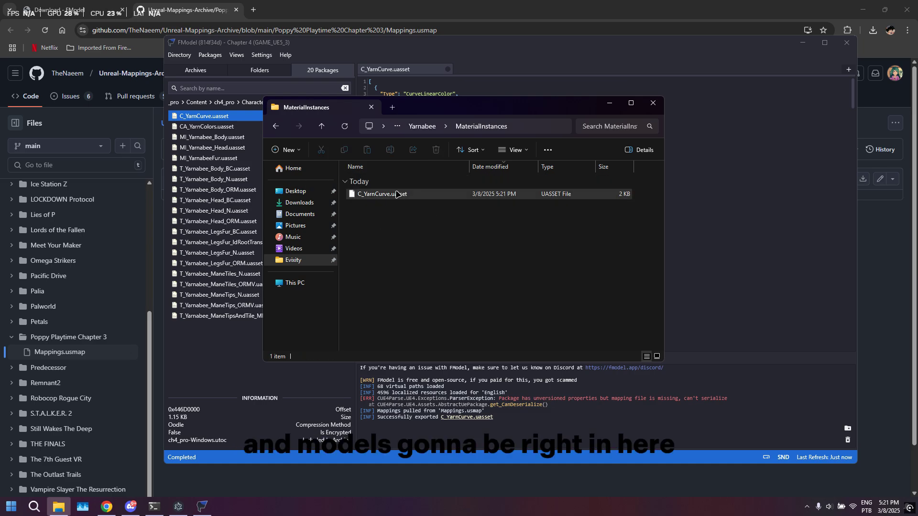
drag(377, 193, 443, 236)
click(463, 44)
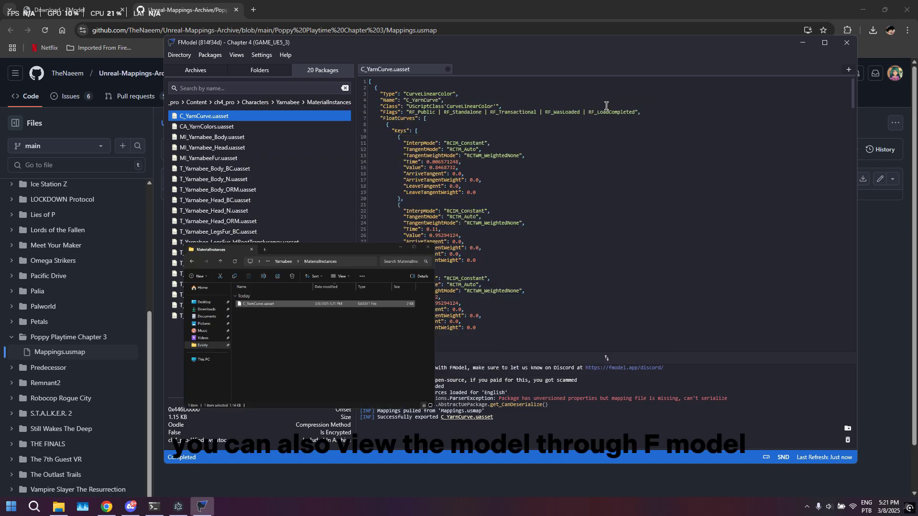
- Bring FModel forward and open MI_Yarnabee_Body.uasset in the 3D Viewer
drag(417, 48, 430, 66)
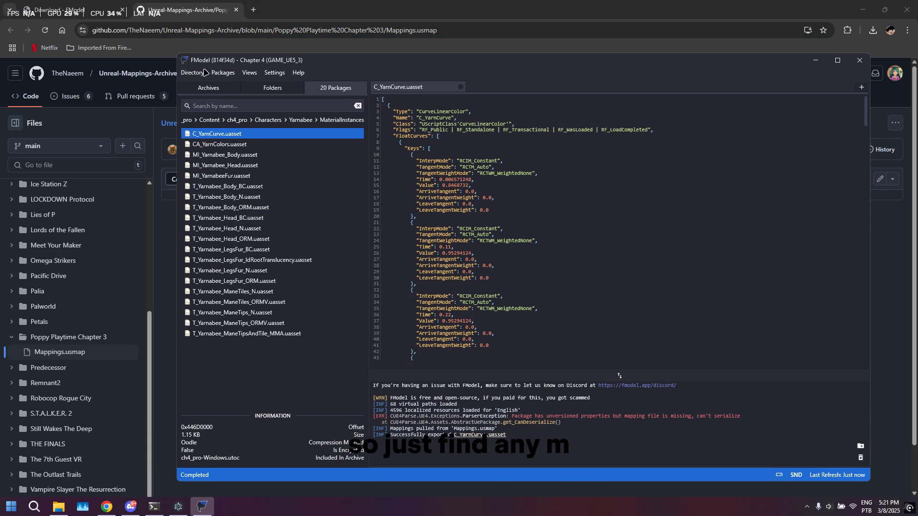
click(215, 176)
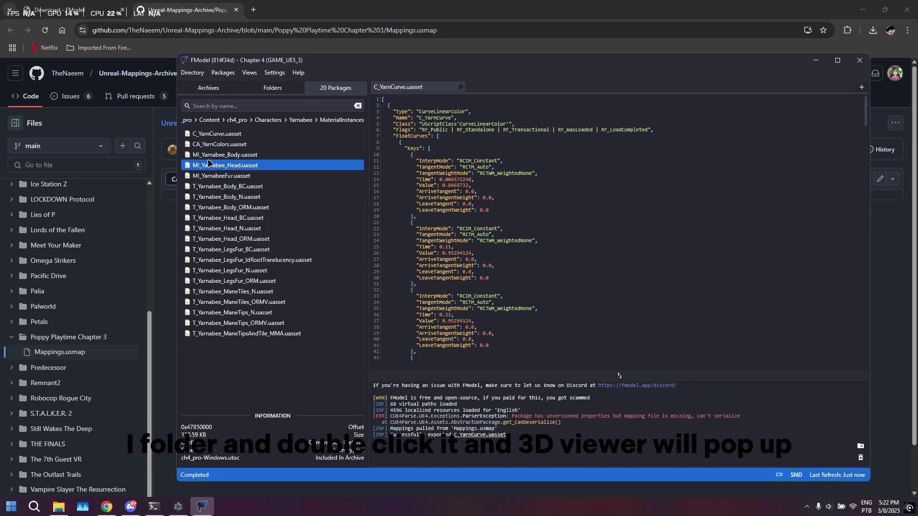
click(215, 165)
double_click(215, 154)
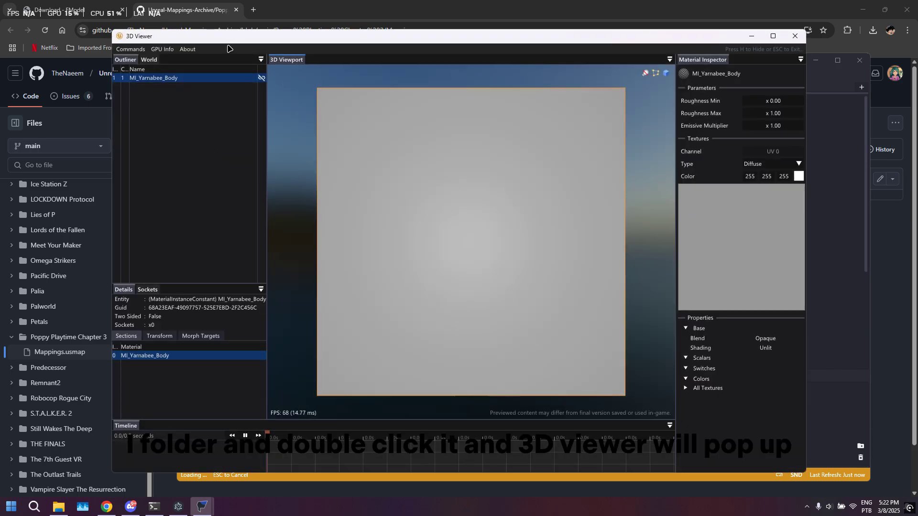
- Inspect the MI_Yarnabee_Body preview from several angles and close the 3D Viewer
drag(229, 38, 253, 46)
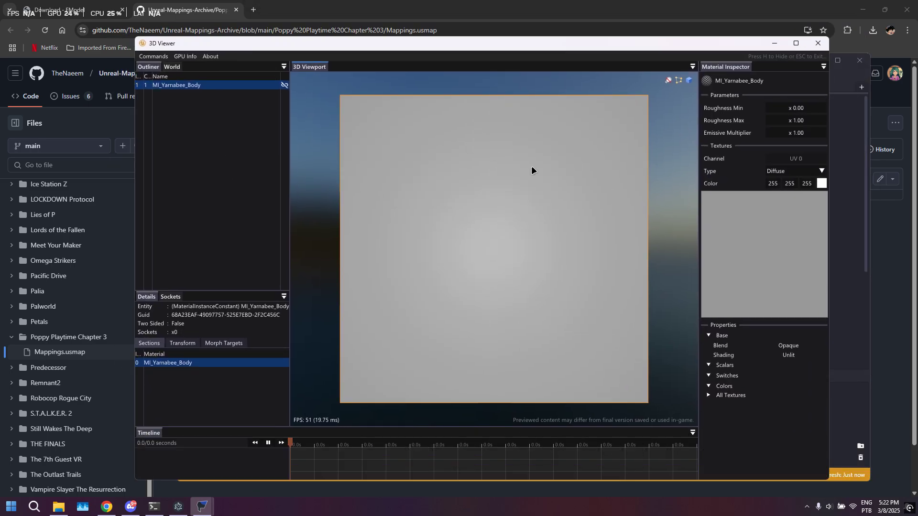
drag(532, 172, 552, 173)
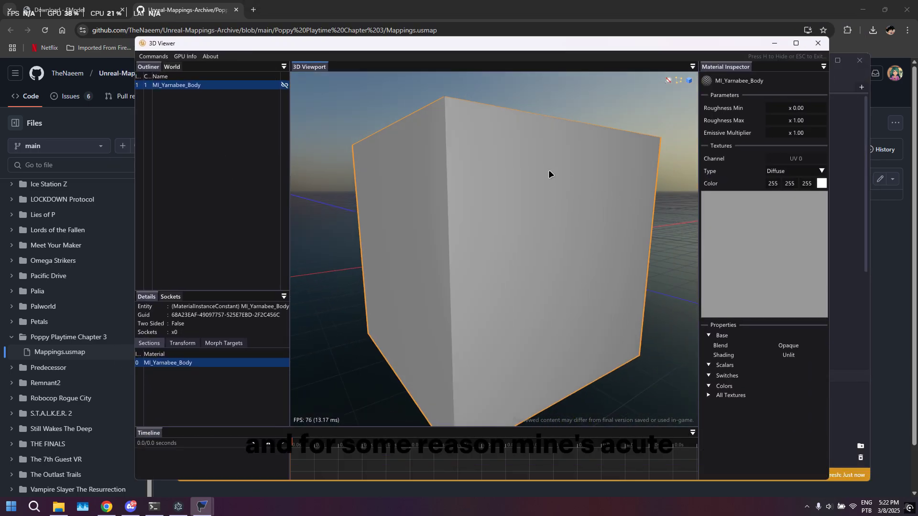
drag(490, 199, 492, 153)
key(Escape)
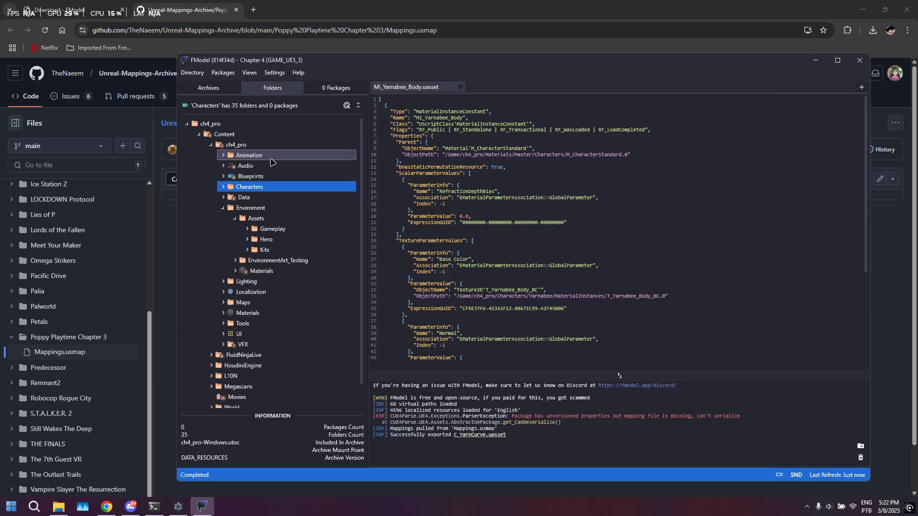
- Expand Enviroment\Assets\Gameplay\Battery\MaterialInstance in the folder tree and load the packages of its Textures folder
click(248, 229)
click(257, 240)
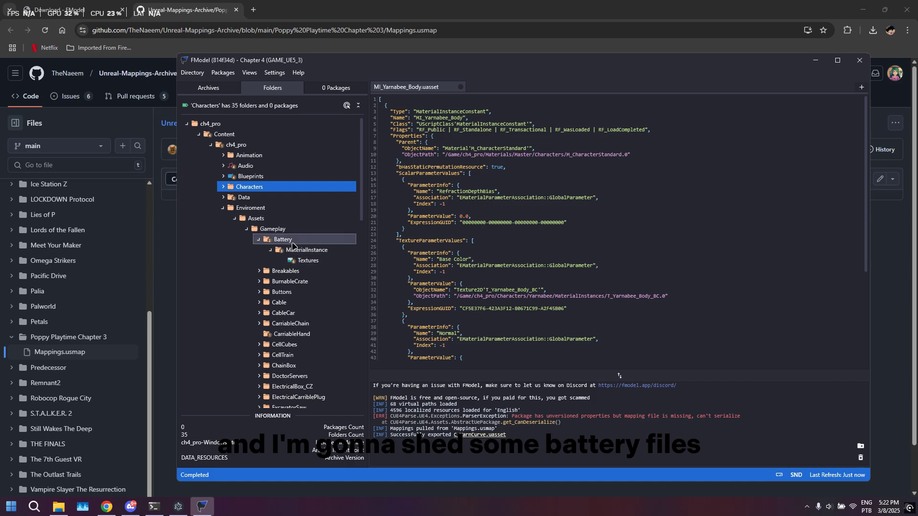
click(270, 250)
click(321, 260)
double_click(320, 261)
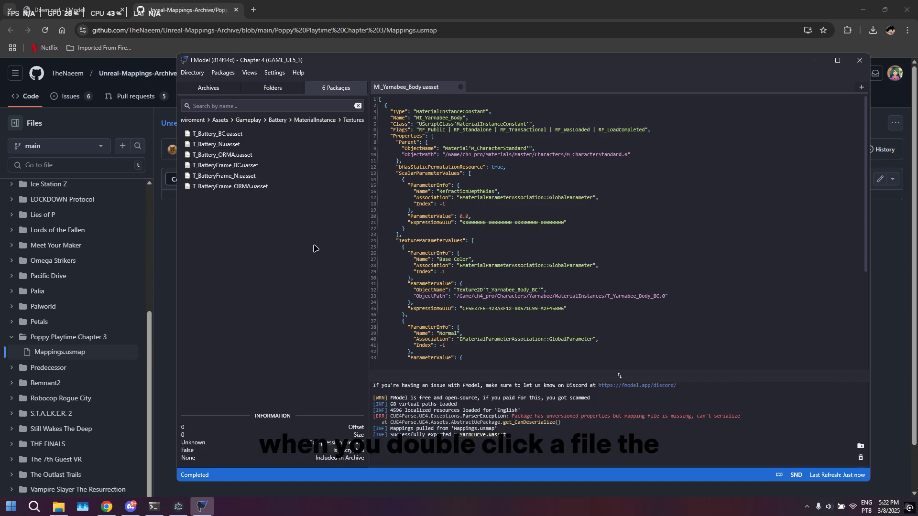
- Preview the T_Battery_BC and T_BatteryFrame_BC textures and save the T_BatteryFrame_BC image
double_click(229, 135)
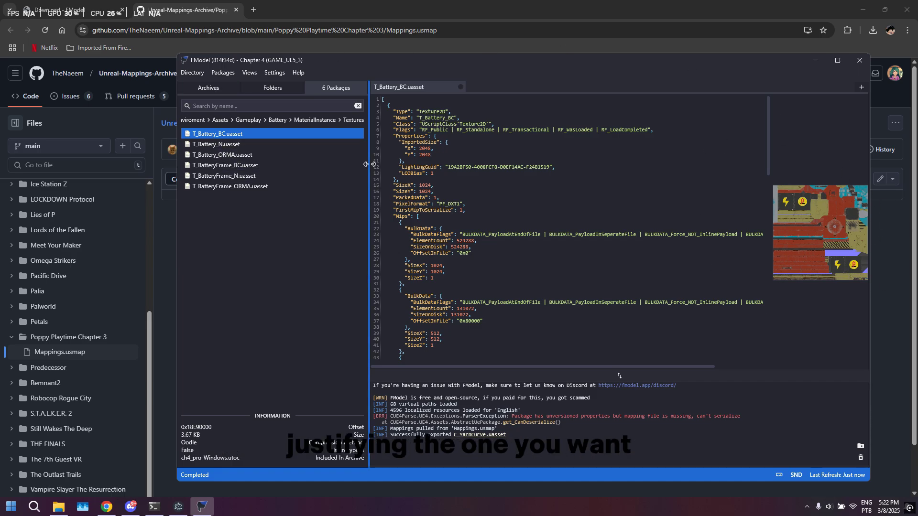
double_click(255, 166)
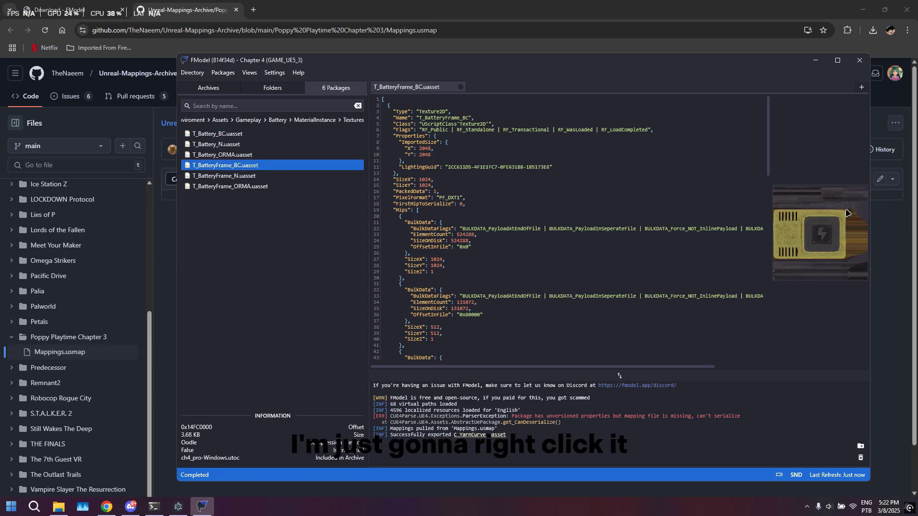
right_click(829, 228)
click(858, 274)
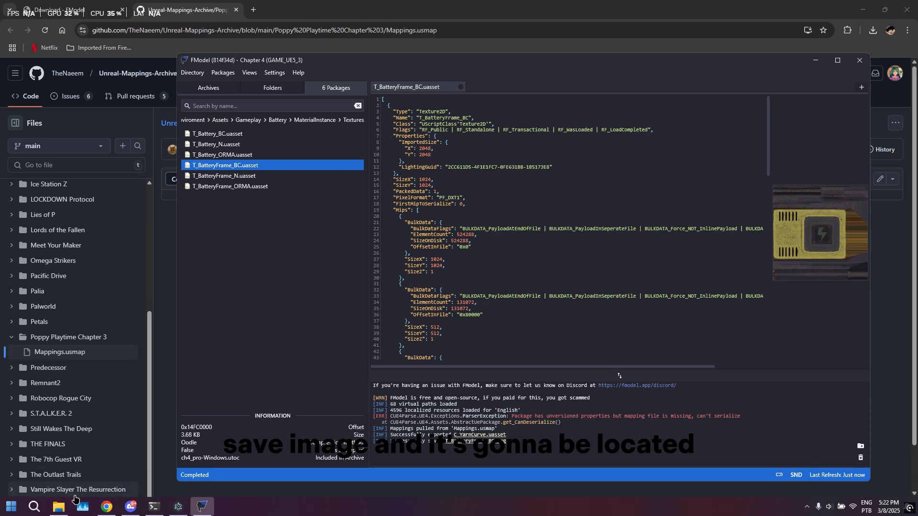
- Switch to File Explorer and navigate from the Yarnabee folder back to FModel's Output\Exports folder
click(60, 507)
click(411, 126)
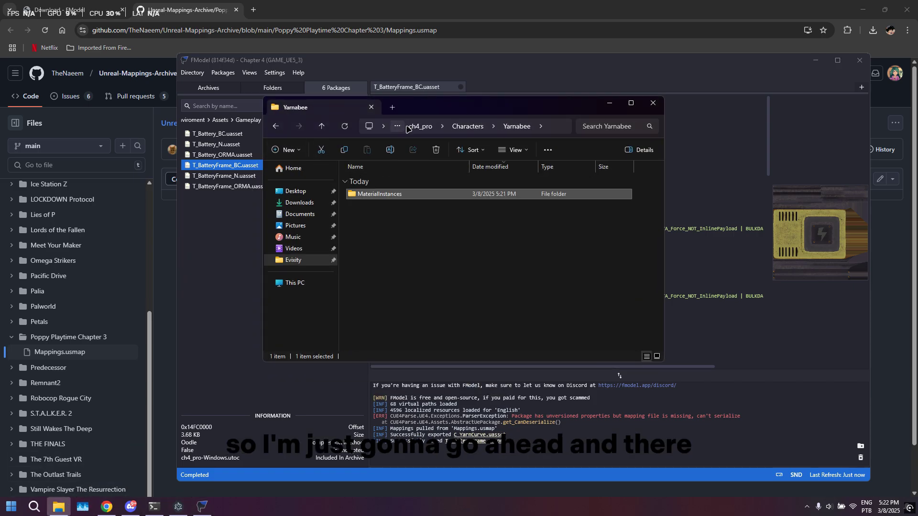
click(422, 127)
click(276, 126)
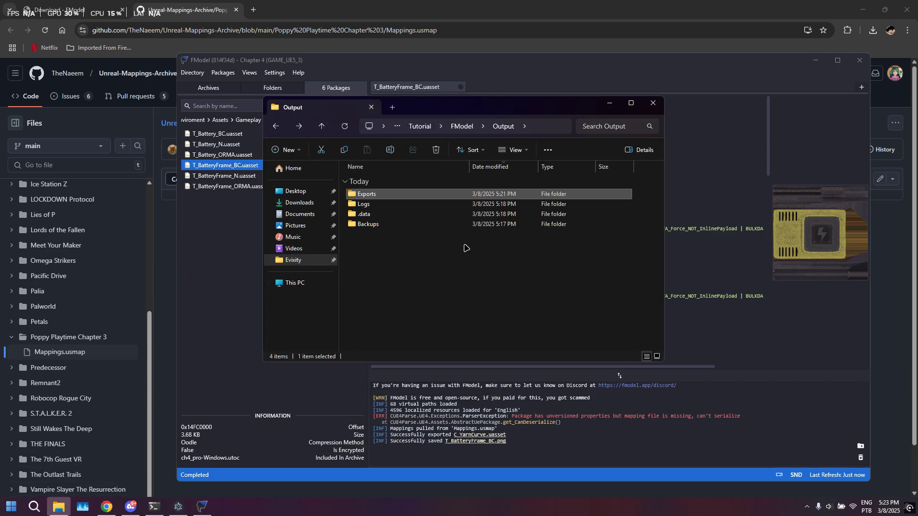
double_click(378, 196)
double_click(381, 196)
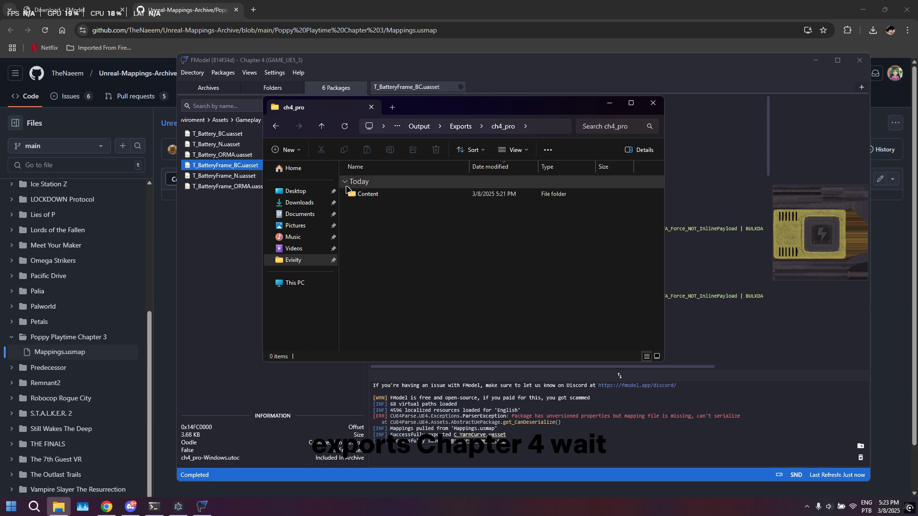
double_click(385, 196)
click(391, 196)
click(391, 202)
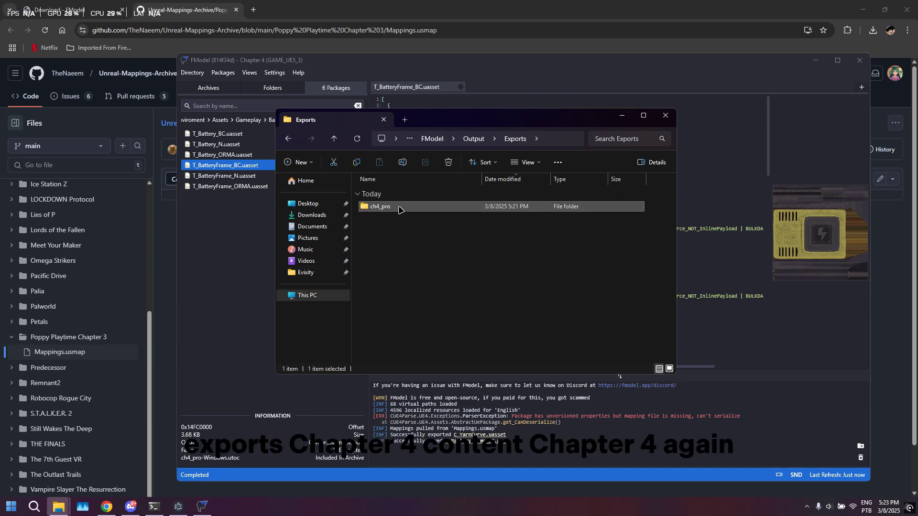
- Browse from Exports through ch4_pro\Content\ch4_pro\Enviroment into the Assets folder
double_click(399, 210)
double_click(389, 207)
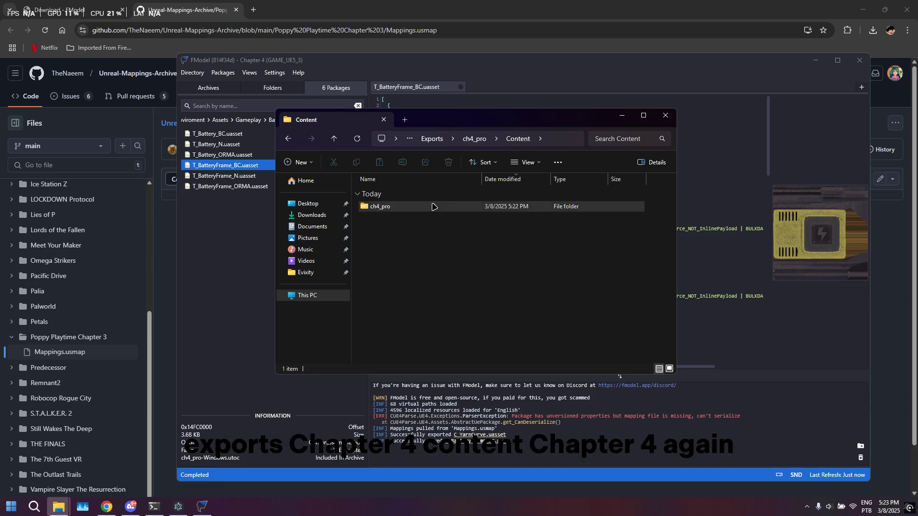
double_click(432, 206)
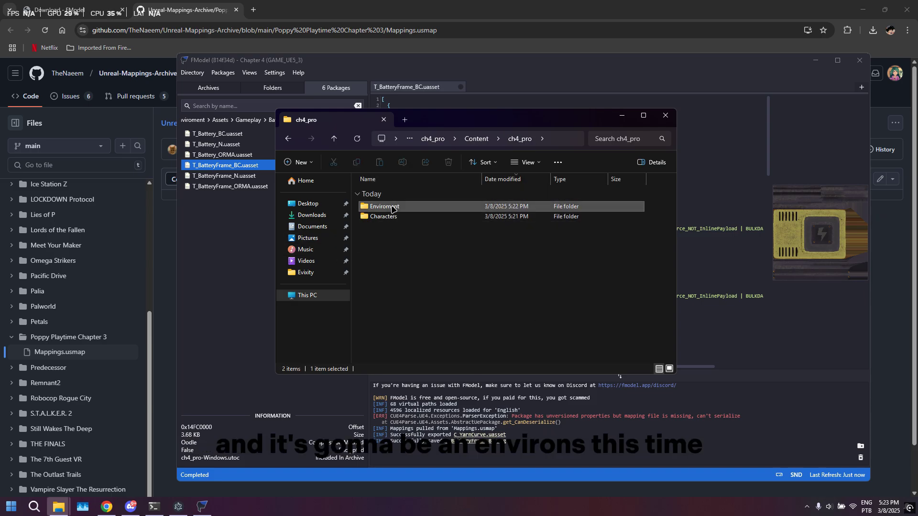
drag(398, 201, 396, 213)
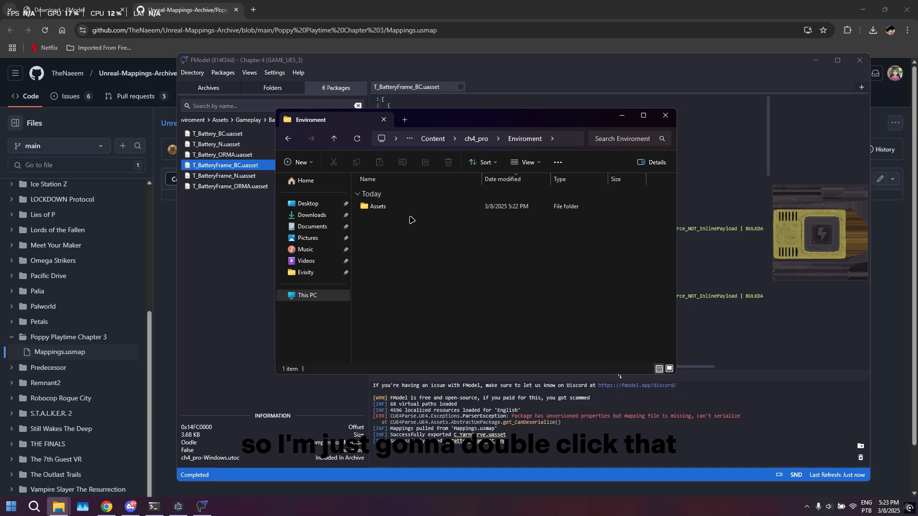
click(395, 211)
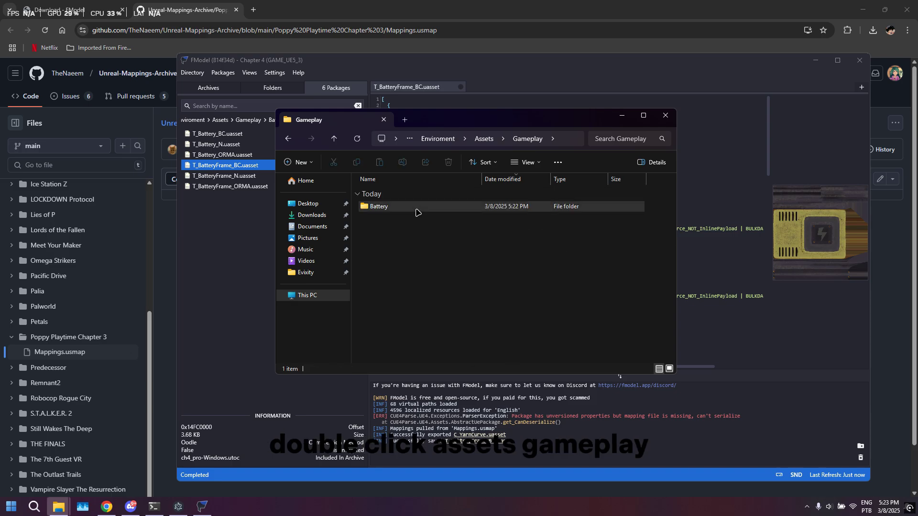
- Browse through Battery\MaterialInstance to the Textures folder and open the exported T_BatteryFrame_BC.png in Paint
double_click(415, 209)
double_click(397, 210)
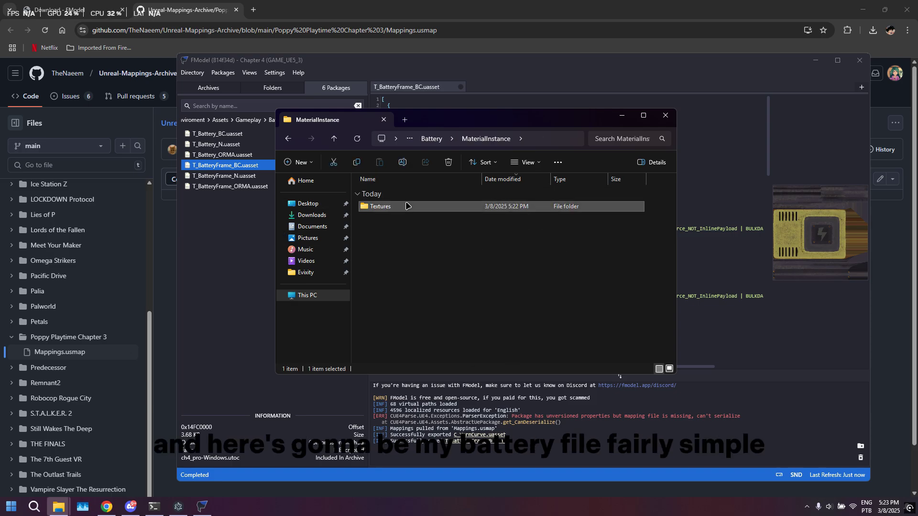
double_click(401, 207)
drag(401, 207, 383, 210)
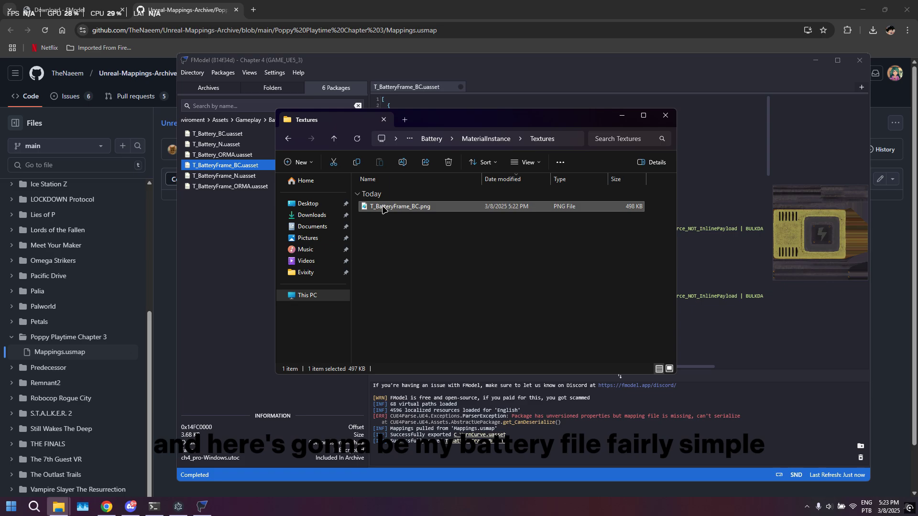
double_click(382, 210)
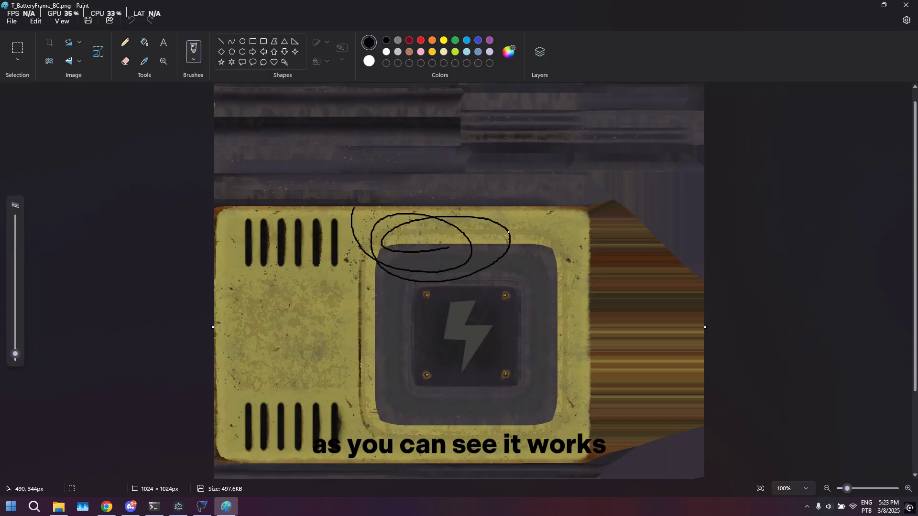
- Discard the freehand brush strokes on the battery frame image and close both Paint and the File Explorer window
drag(508, 236, 534, 227)
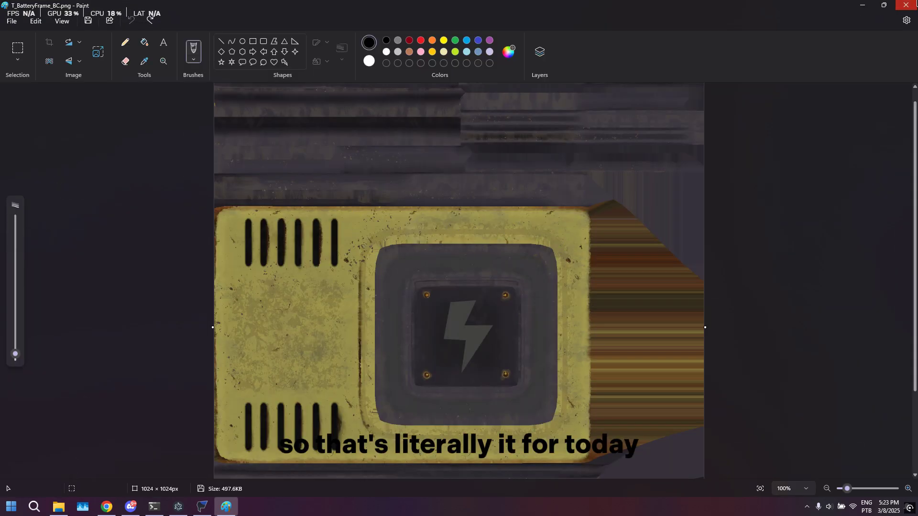
click(911, 3)
click(457, 309)
click(668, 115)
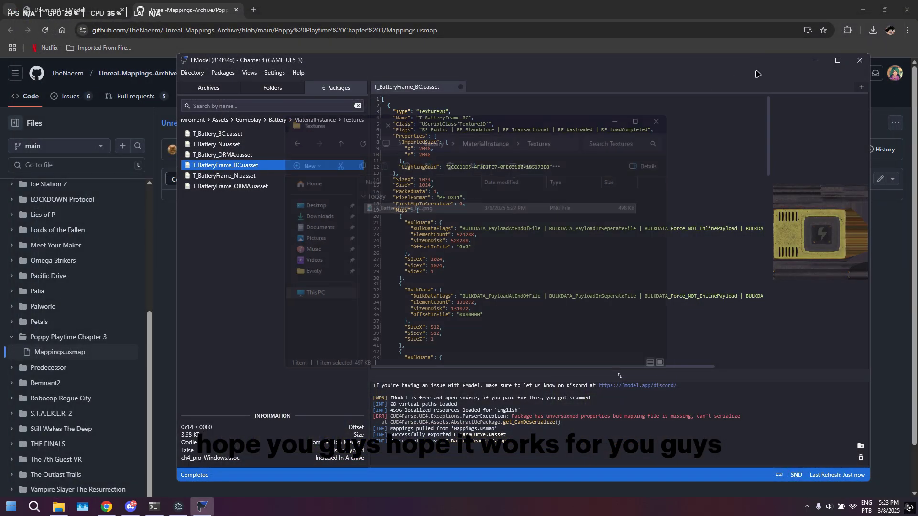
- Minimize FModel, return the browser window to full size and show the FModel download page
click(816, 60)
drag(421, 9, 429, 62)
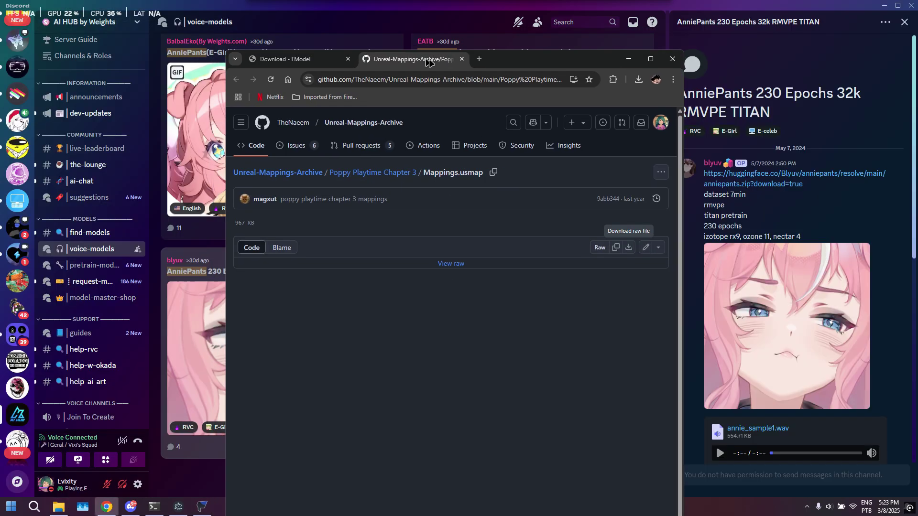
double_click(429, 60)
click(63, 10)
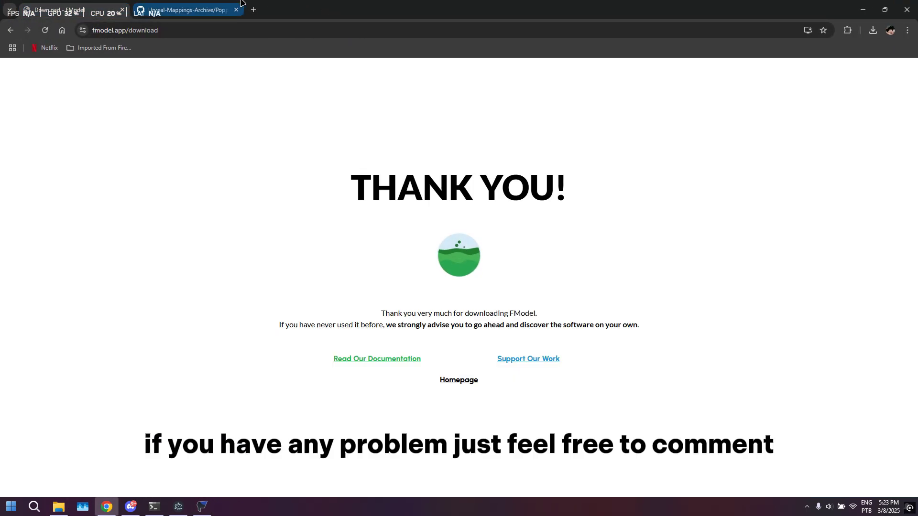